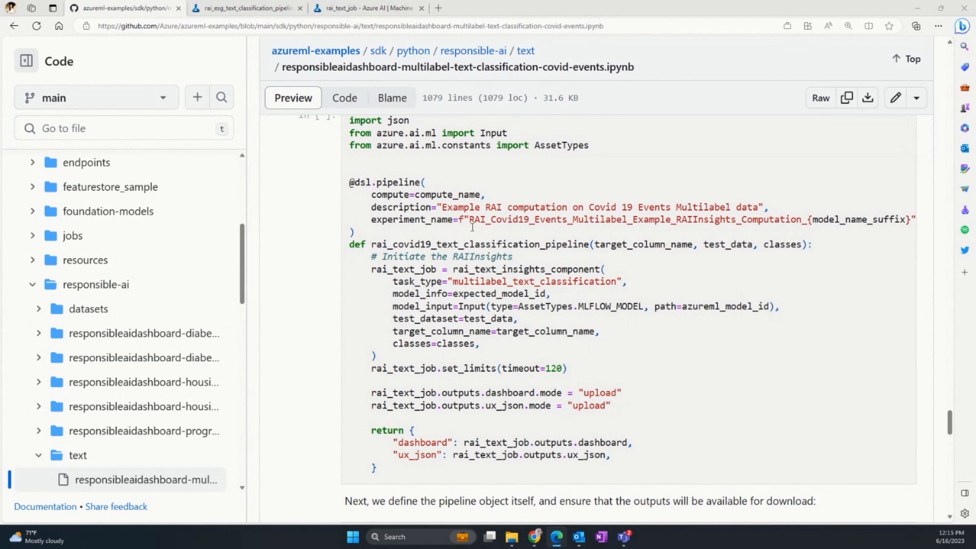
# Switch to the completed rai_esg_text_classification_pipeline job to view its graph
pyautogui.click(239, 8)
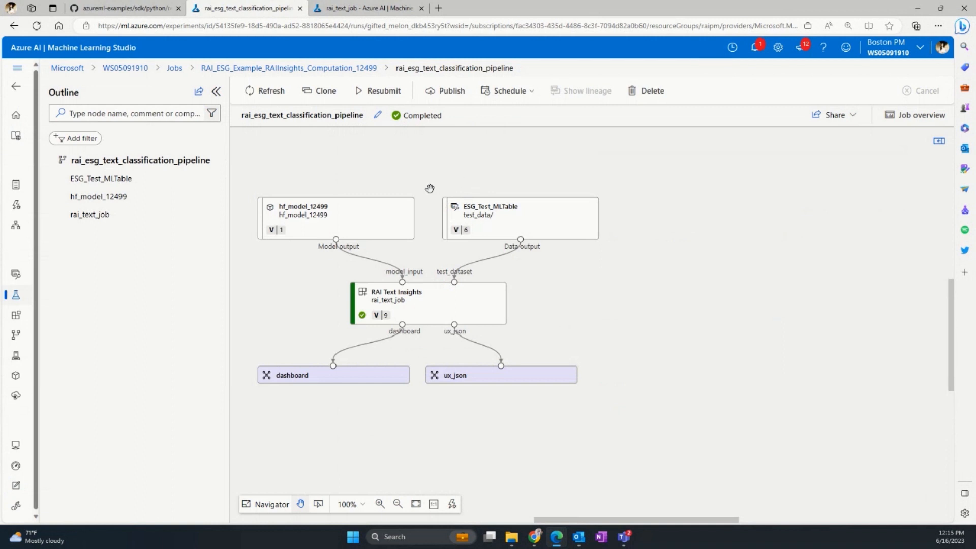
# Back on the rai_text_job dashboard, review the error tree's Feature list and dismiss it
pyautogui.moveTo(427, 303)
pyautogui.click(368, 7)
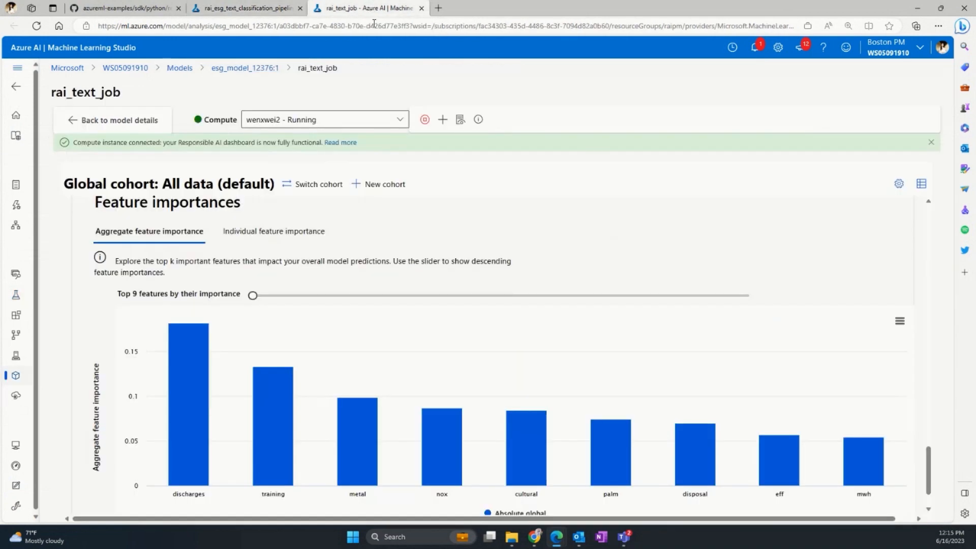
pyautogui.scroll(10, 443, 317)
pyautogui.scroll(10, 443, 317)
pyautogui.scroll(10, 907, 338)
pyautogui.scroll(10, 904, 328)
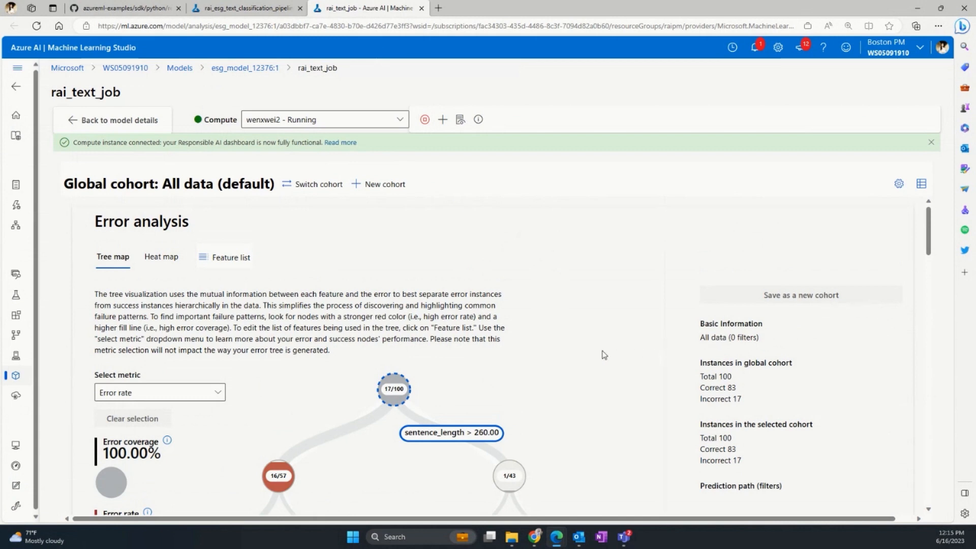
pyautogui.scroll(-2, 588, 347)
pyautogui.scroll(-2, 588, 347)
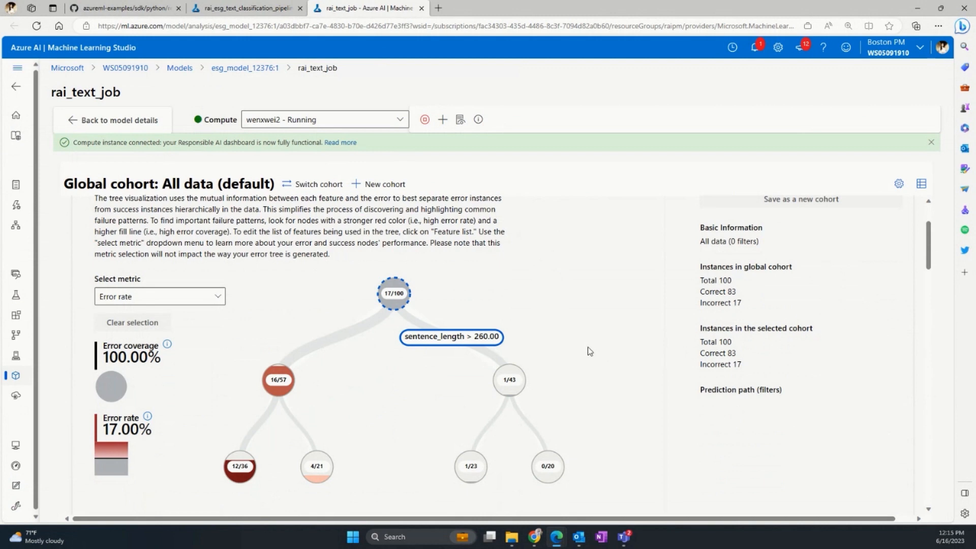
pyautogui.scroll(3, 328, 229)
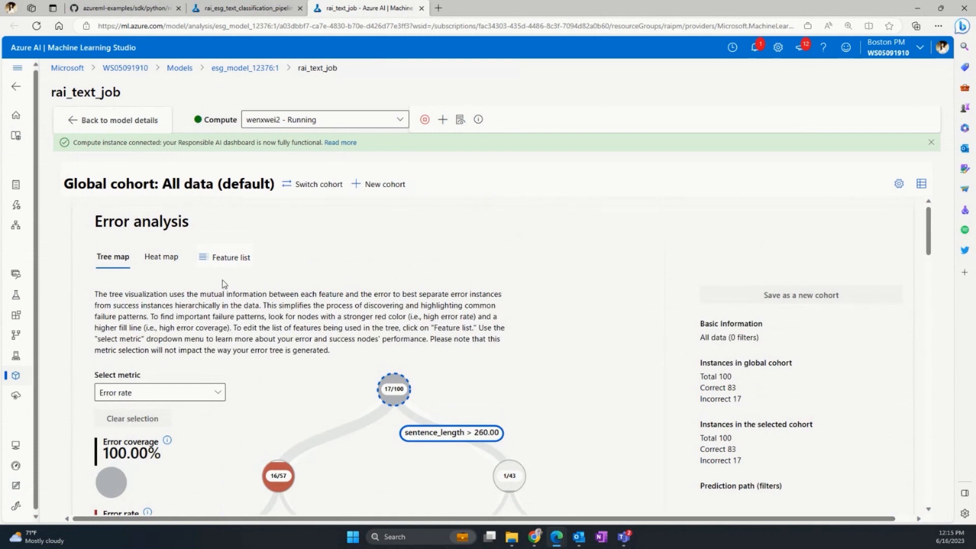
pyautogui.click(225, 258)
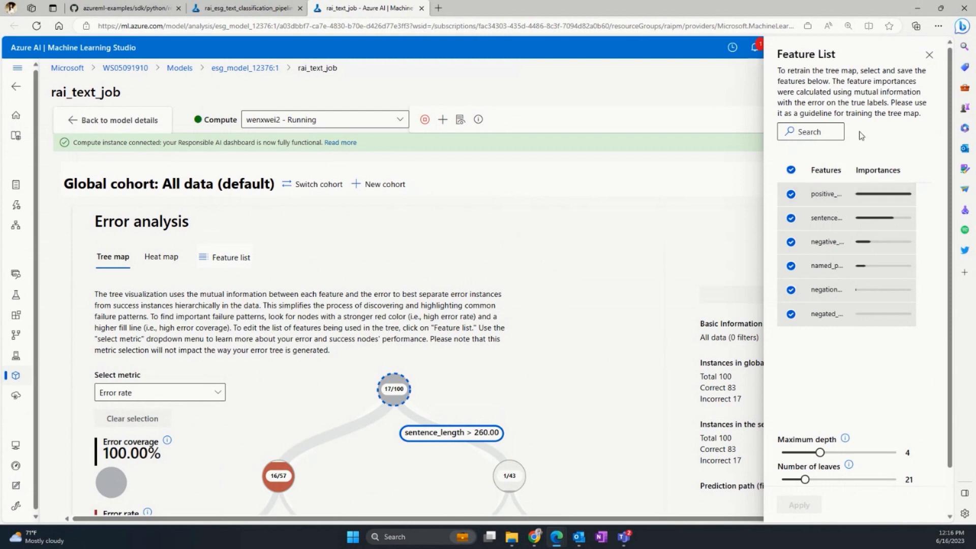
pyautogui.click(930, 55)
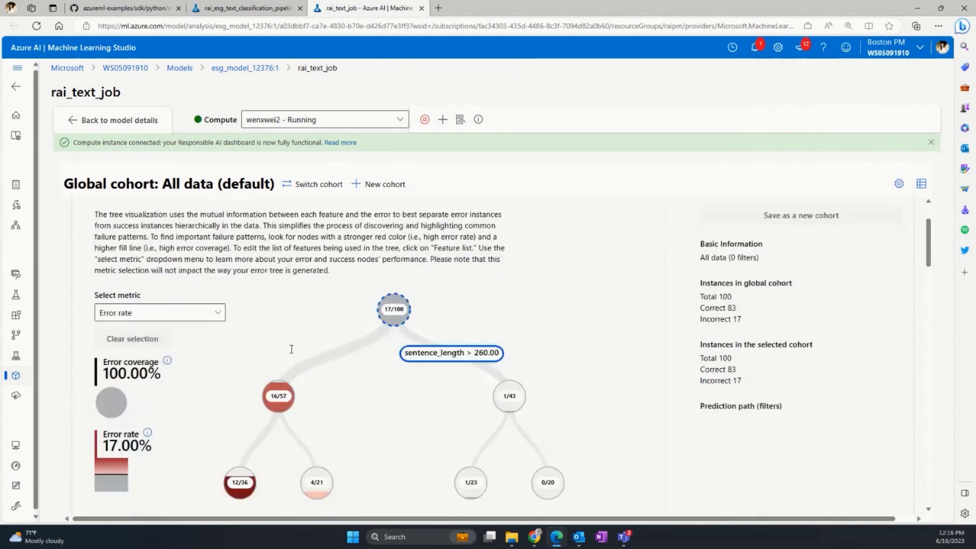
pyautogui.scroll(-2, 301, 345)
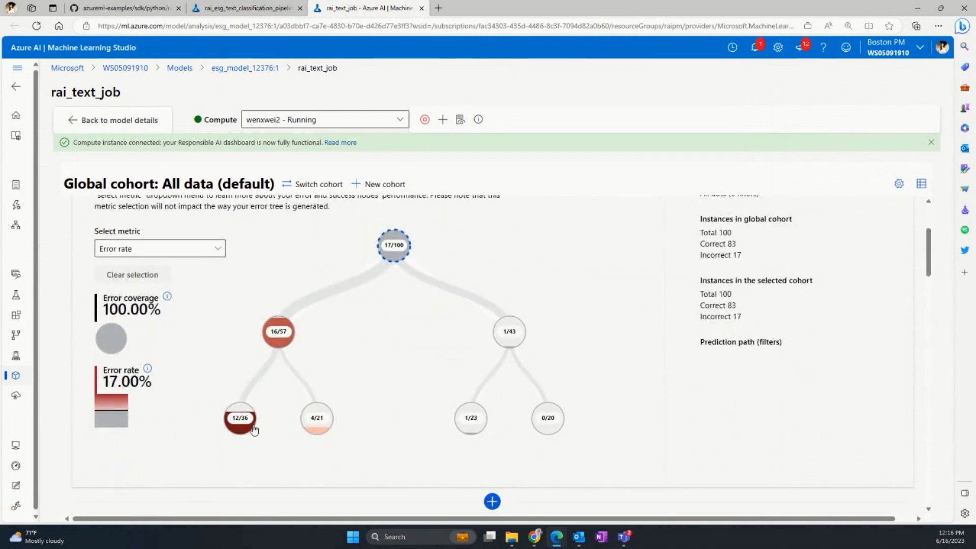
pyautogui.moveTo(240, 482)
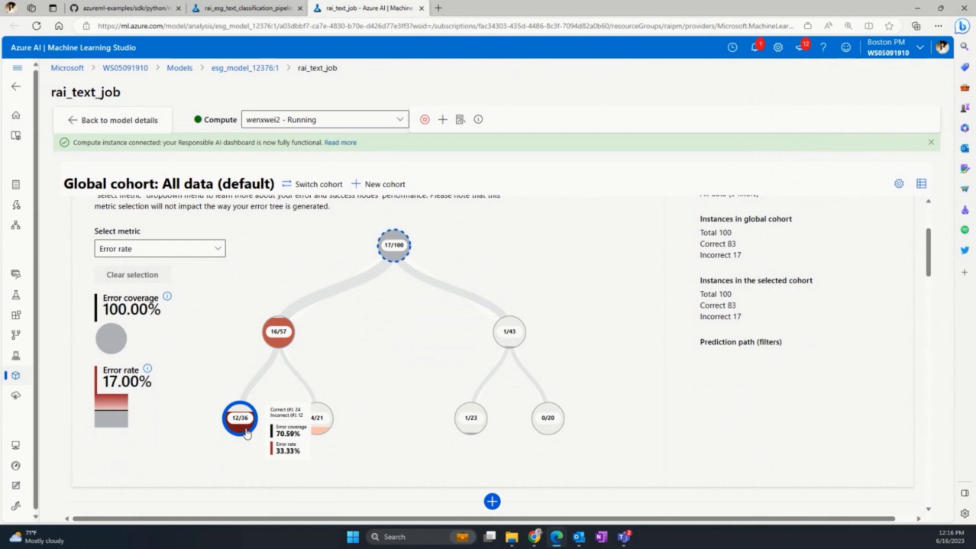
# Select the 12/36 error leaf and save it as a new cohort named 'error cohort'
pyautogui.click(247, 431)
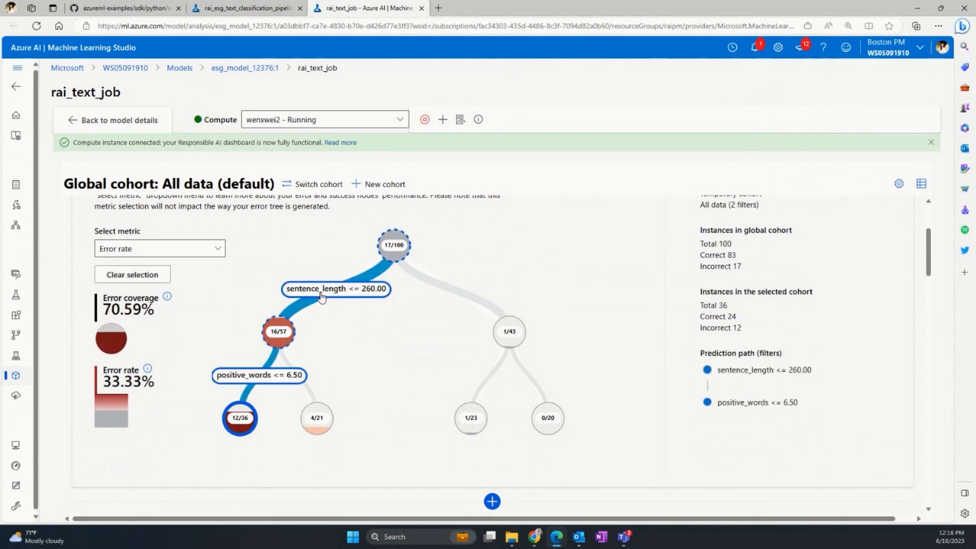
pyautogui.moveTo(299, 383)
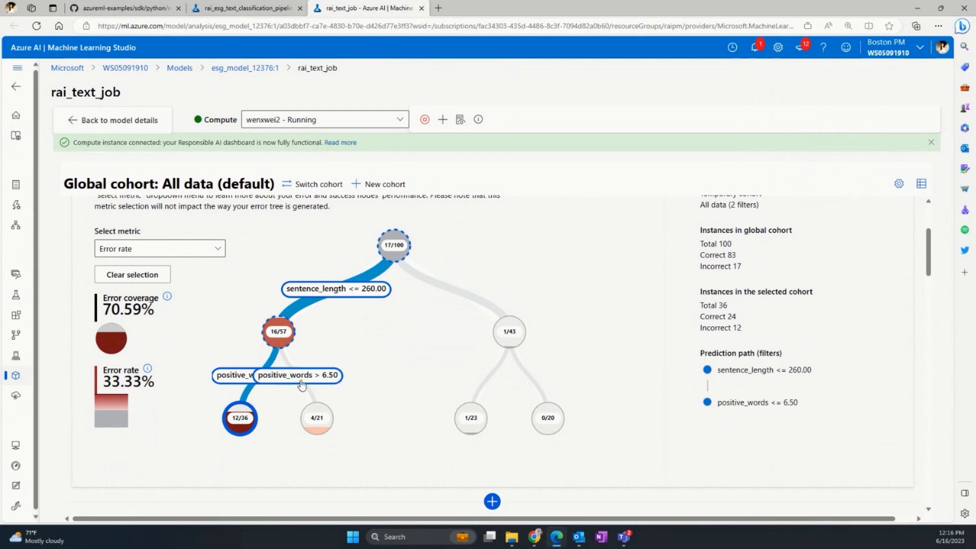
pyautogui.scroll(1, 675, 293)
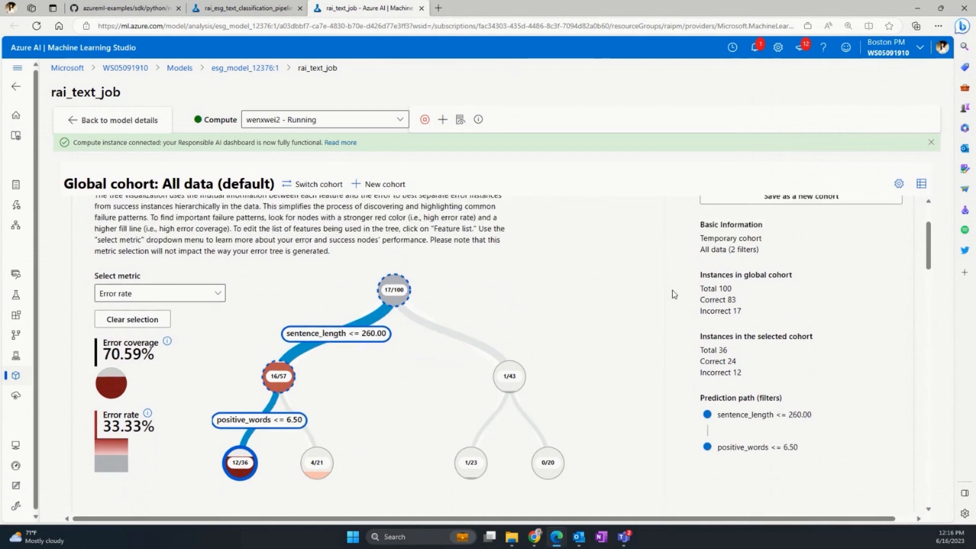
pyautogui.scroll(1, 674, 294)
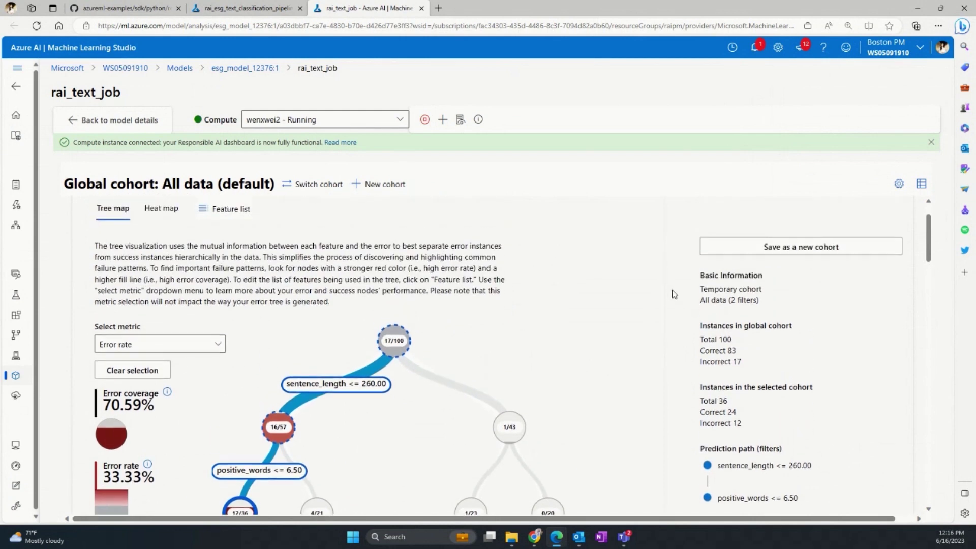
pyautogui.click(756, 247)
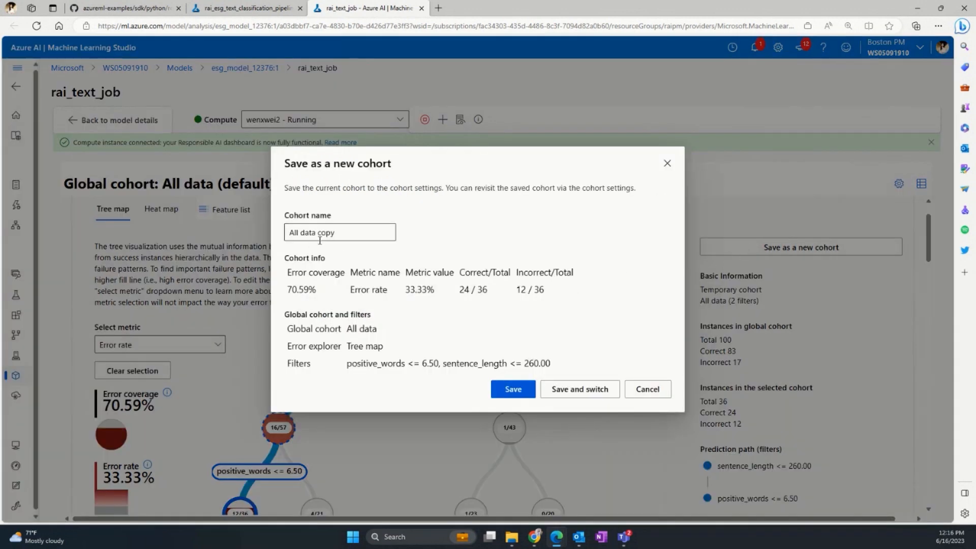
pyautogui.click(341, 232)
pyautogui.hotkey('ctrl', 'a')
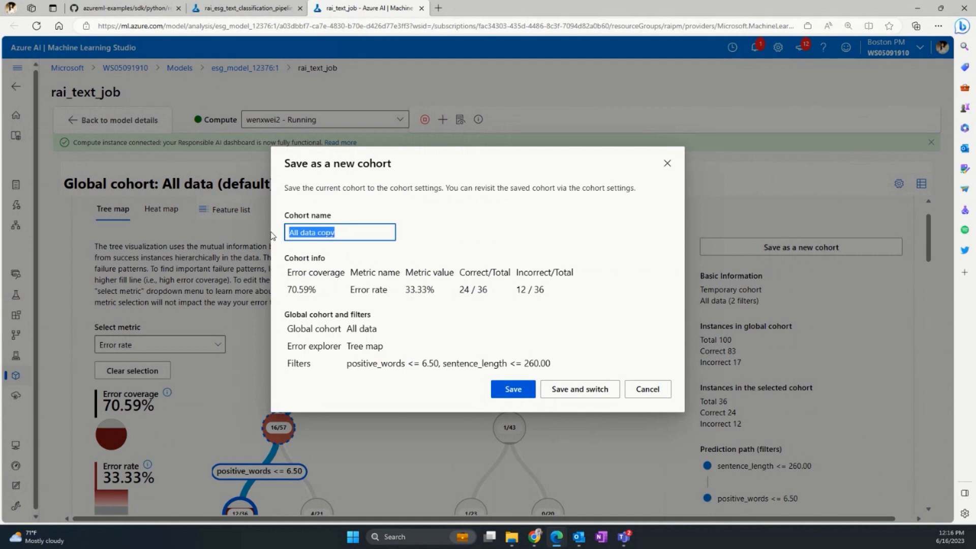
pyautogui.write('error cohort')
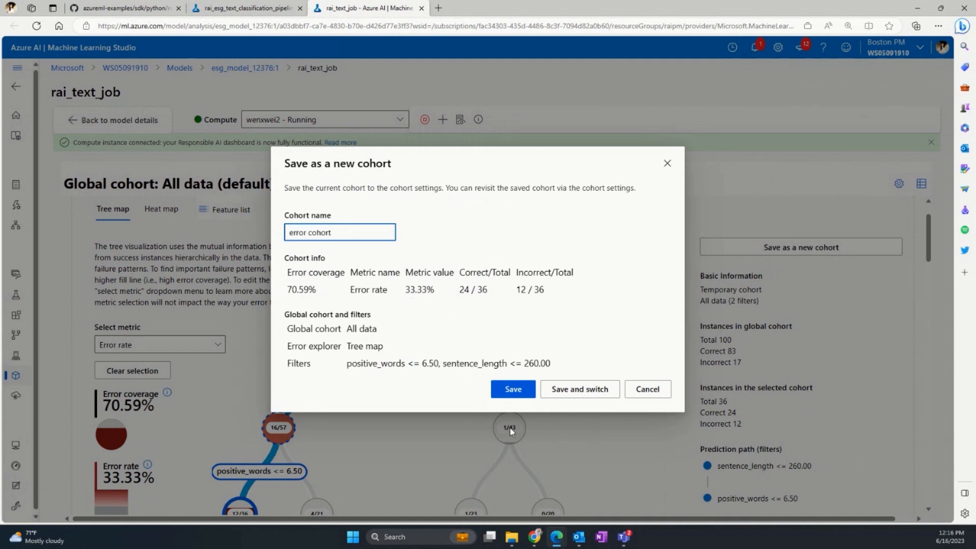
pyautogui.click(514, 389)
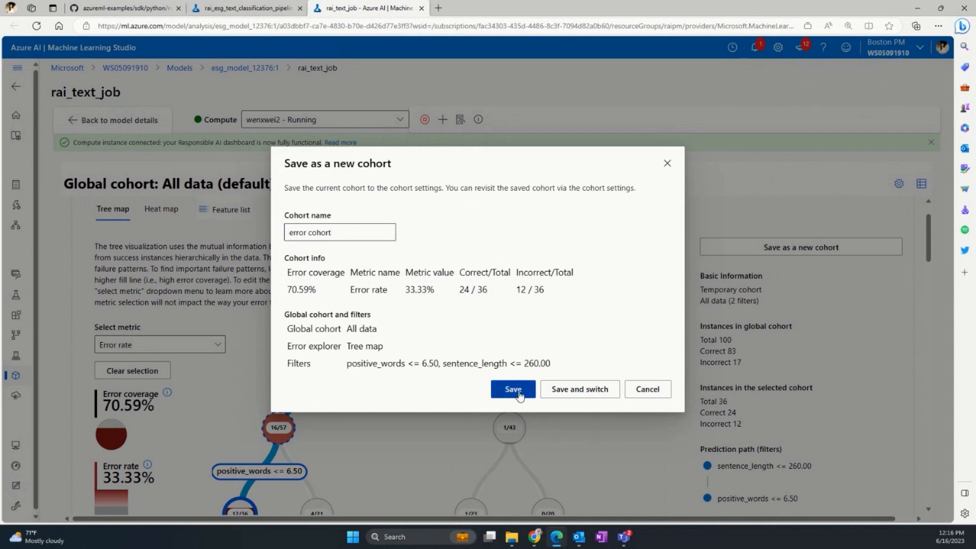
pyautogui.scroll(-3, 533, 380)
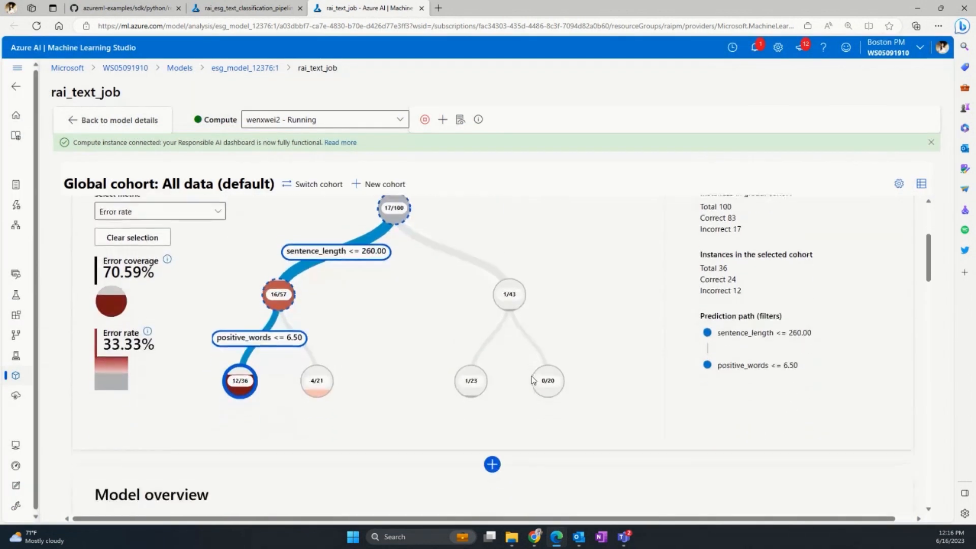
pyautogui.scroll(-3, 533, 379)
pyautogui.scroll(-3, 533, 380)
pyautogui.scroll(-2, 533, 379)
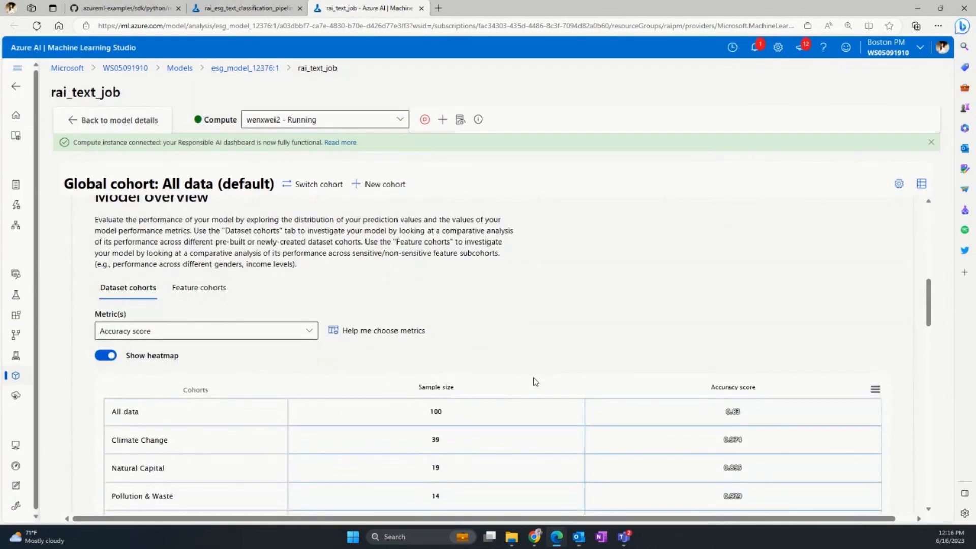
pyautogui.scroll(1, 533, 379)
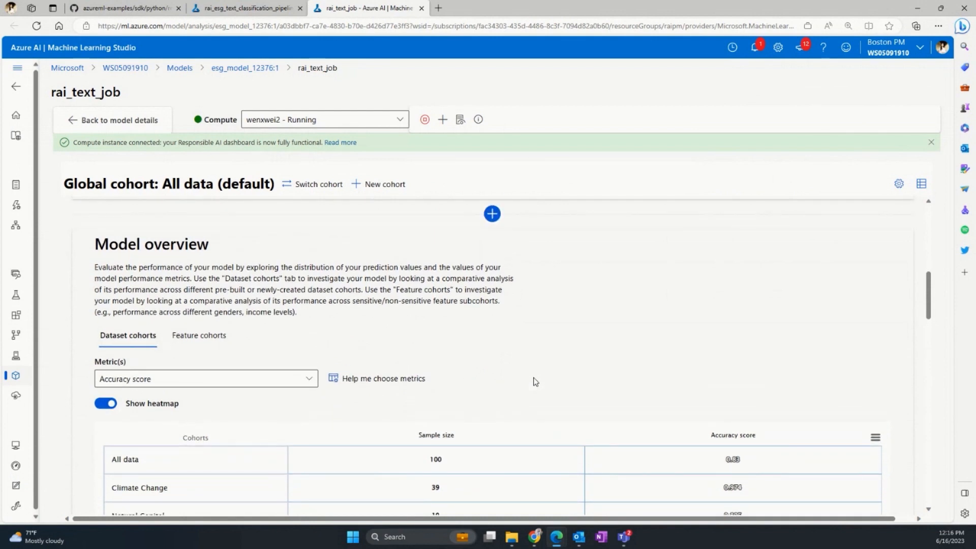
pyautogui.scroll(-1, 533, 379)
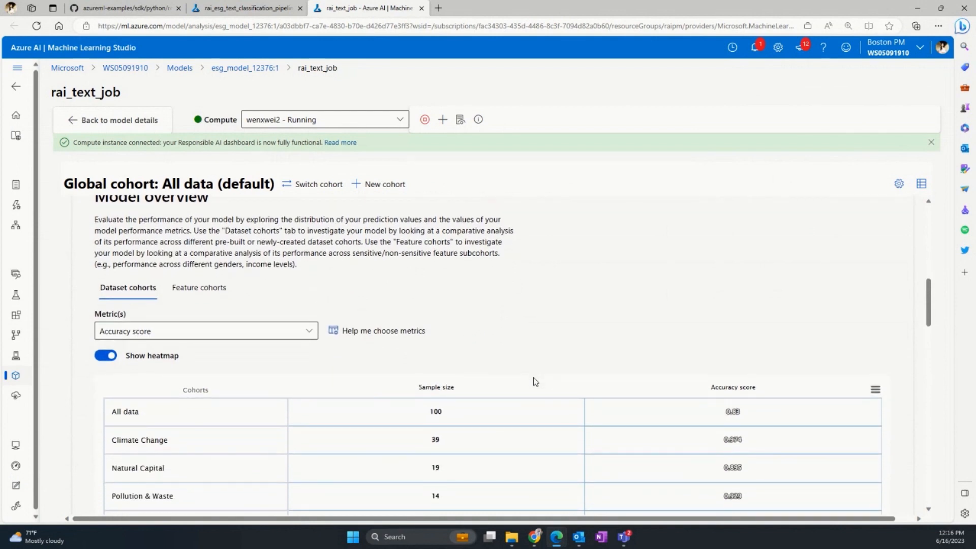
pyautogui.scroll(-1, 533, 379)
pyautogui.scroll(-1, 533, 379)
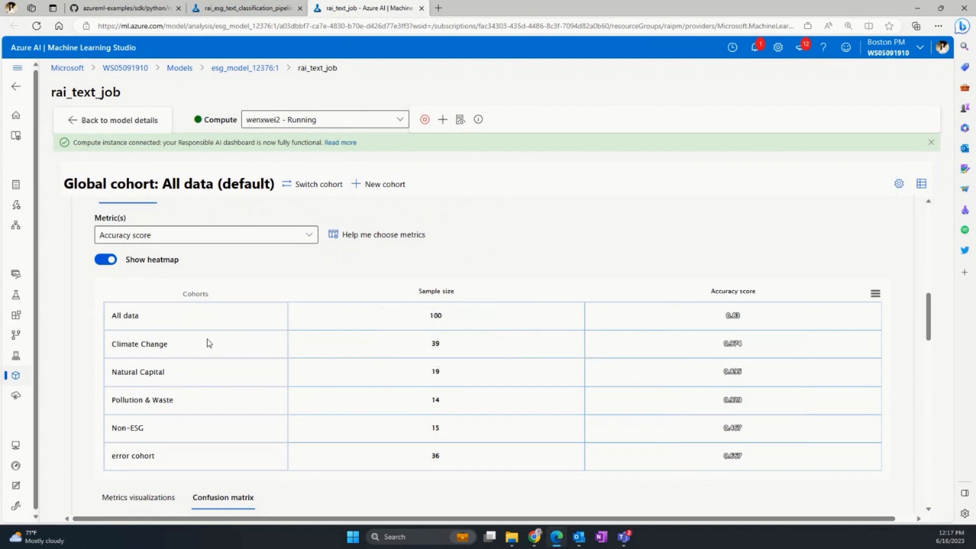
pyautogui.moveTo(436, 428)
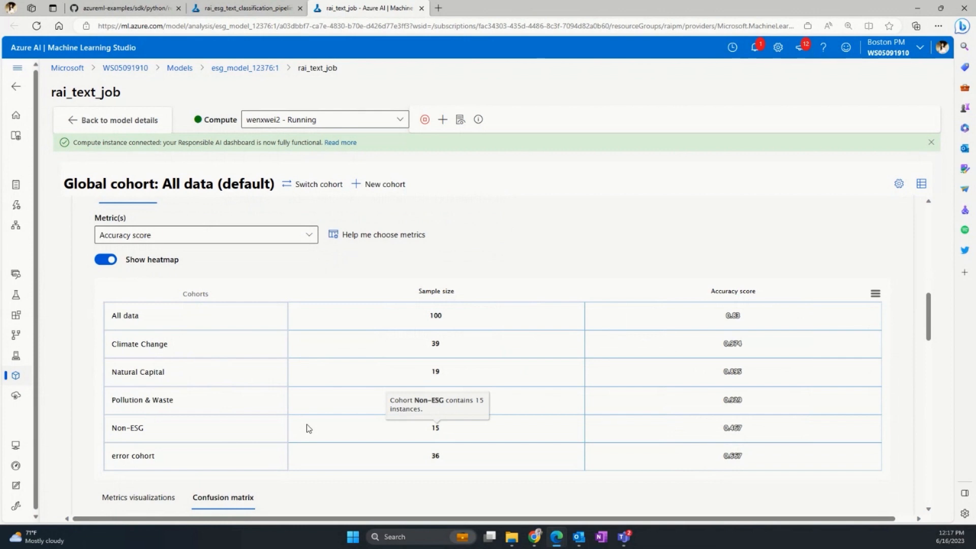
pyautogui.scroll(-2, 307, 425)
pyautogui.scroll(-2, 307, 427)
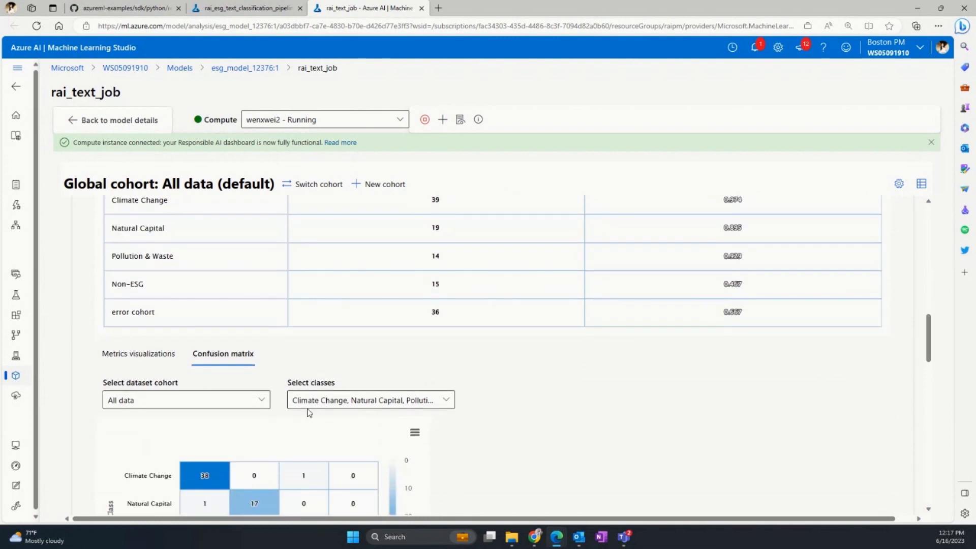
pyautogui.scroll(-3, 306, 412)
pyautogui.moveTo(304, 407)
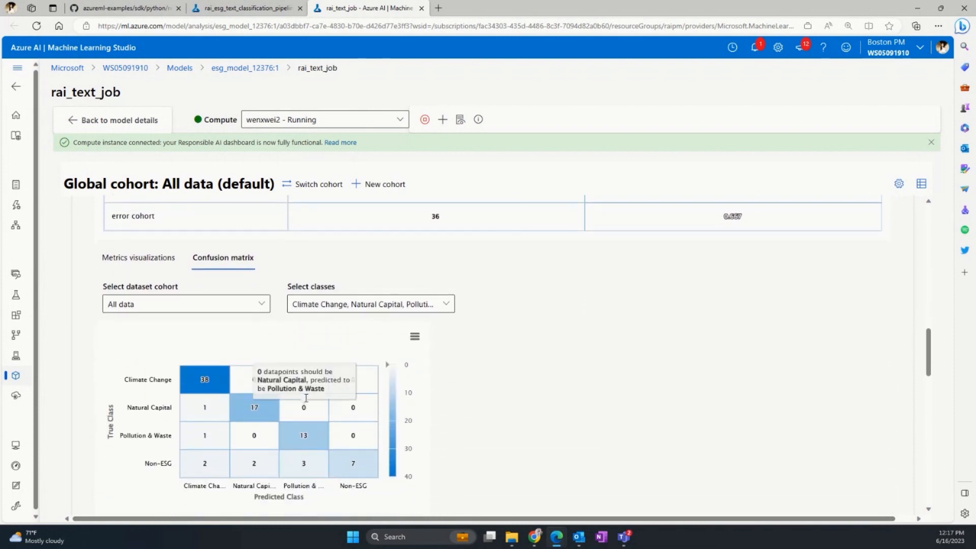
pyautogui.scroll(-1, 307, 398)
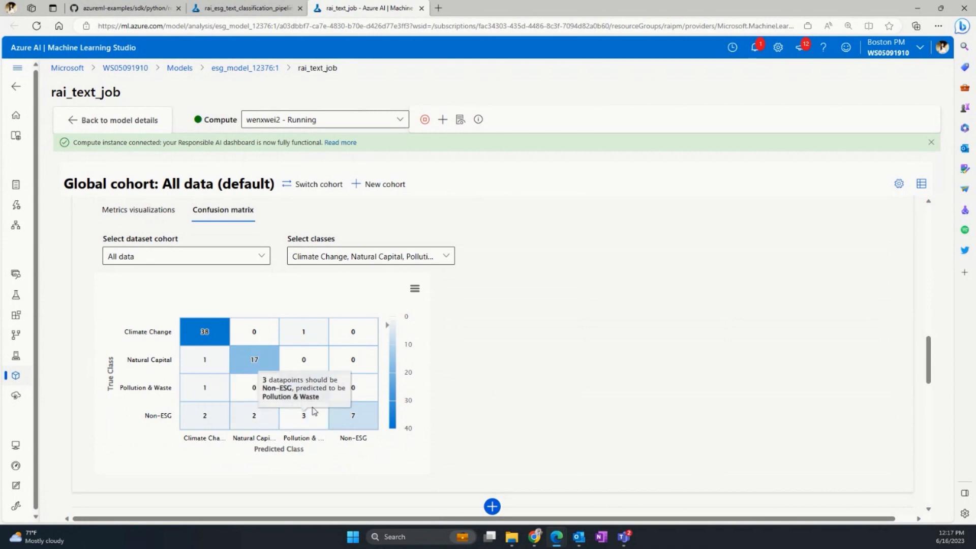
pyautogui.scroll(-5, 315, 410)
pyautogui.scroll(-3, 315, 410)
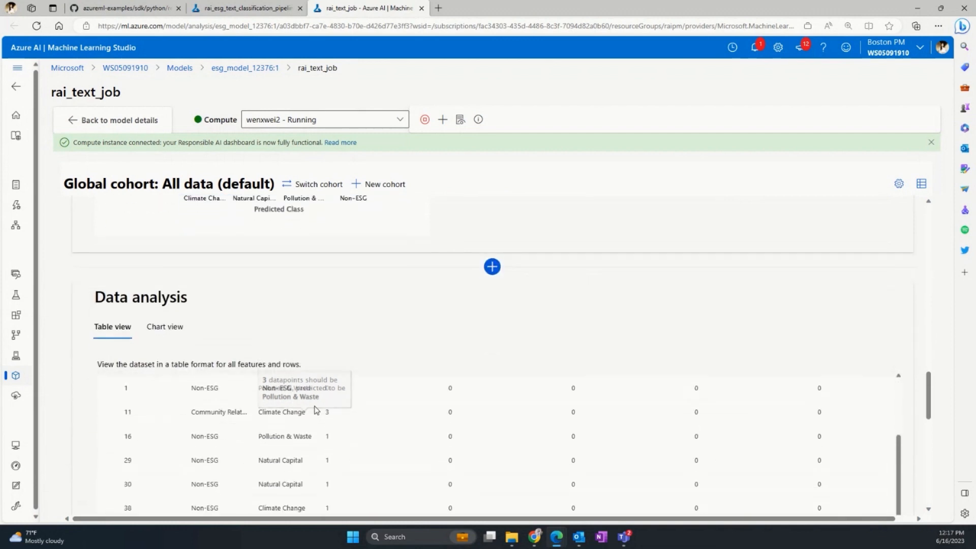
pyautogui.scroll(-1, 377, 342)
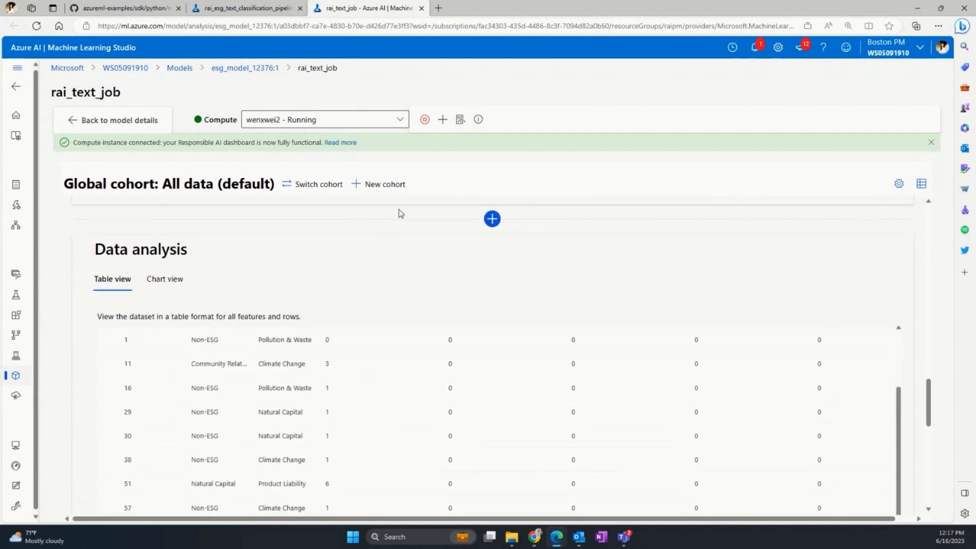
pyautogui.scroll(-1, 596, 359)
pyautogui.scroll(-1, 229, 328)
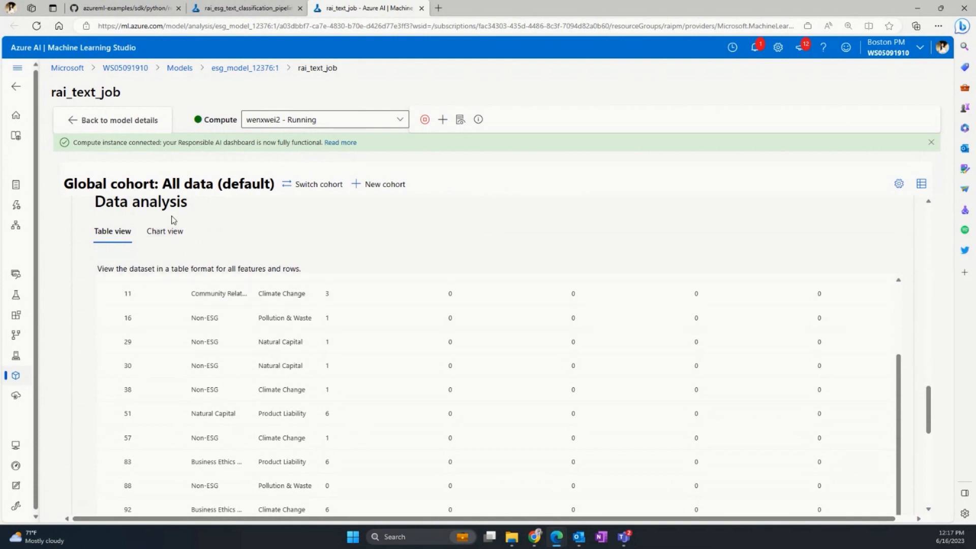
# In Dataset explorer, switch the positive_words chart from box plots to individual datapoints
pyautogui.click(164, 231)
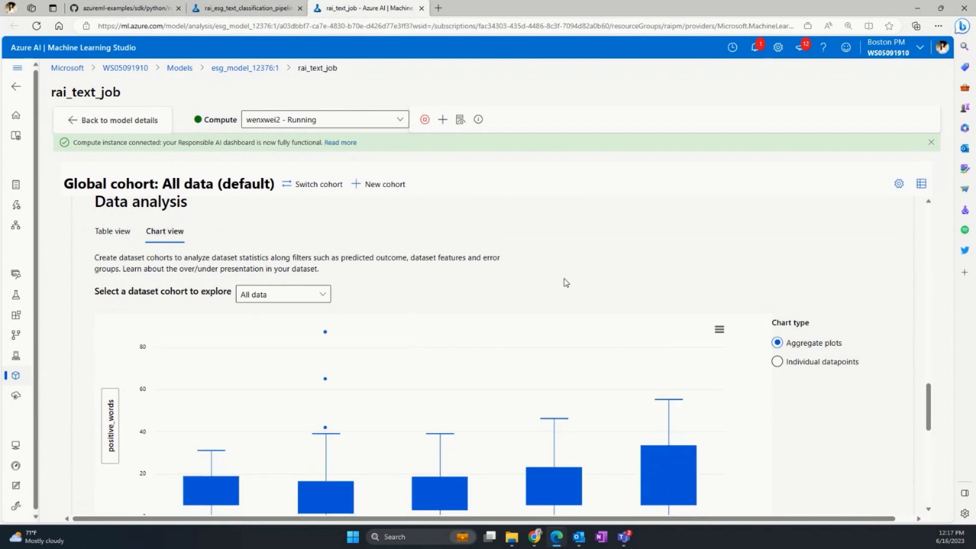
pyautogui.scroll(-1, 565, 283)
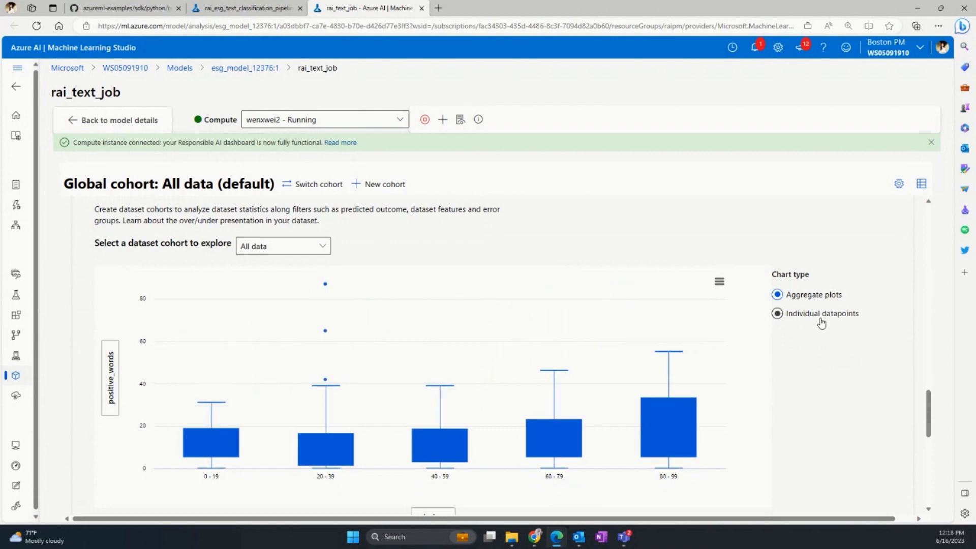
pyautogui.click(778, 313)
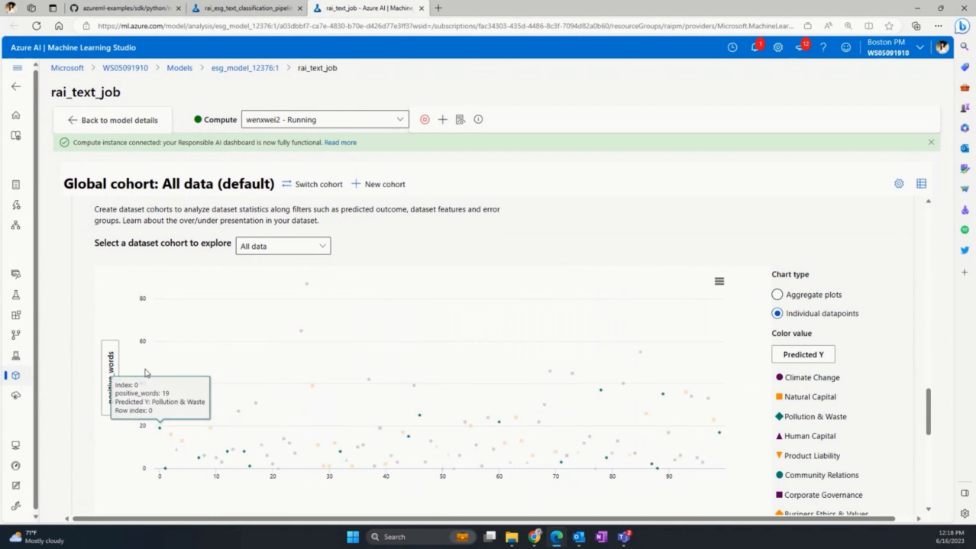
# Set the vertical axis to the sentence_length feature
pyautogui.click(111, 378)
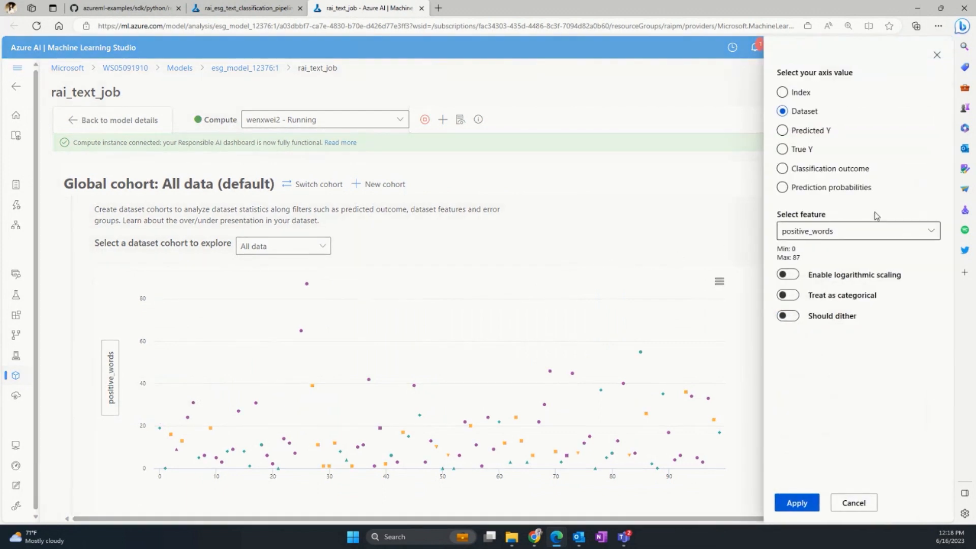
pyautogui.click(931, 230)
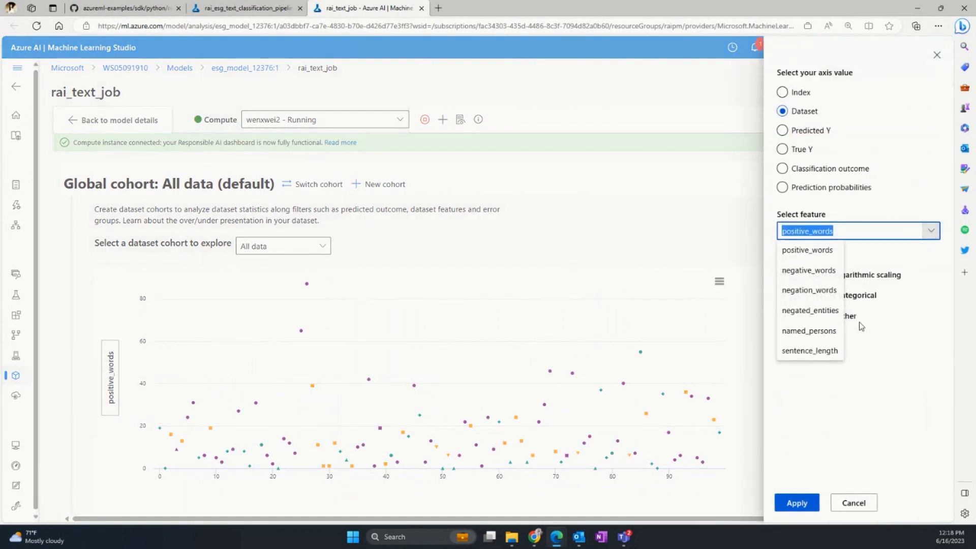
pyautogui.click(808, 350)
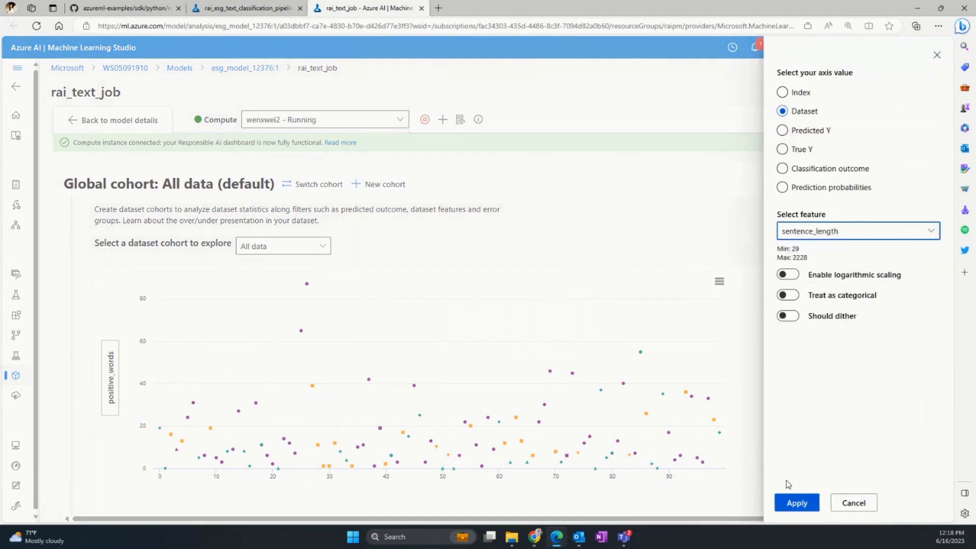
pyautogui.click(797, 503)
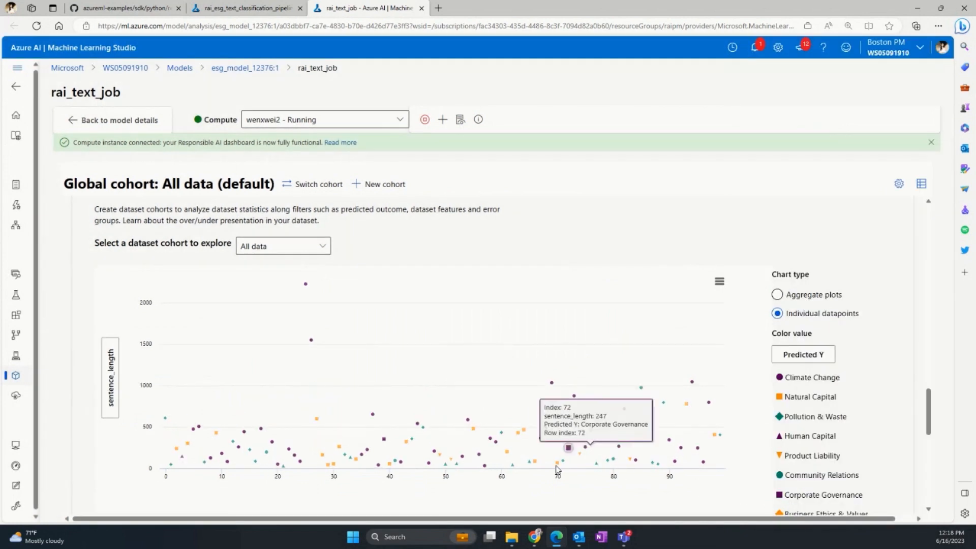
pyautogui.scroll(-2, 534, 427)
pyautogui.scroll(-2, 472, 427)
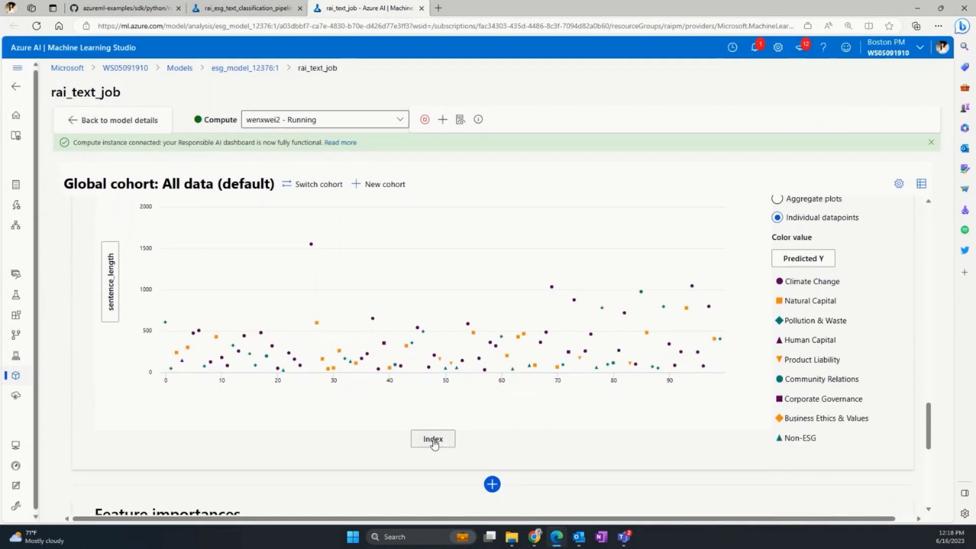
# Set the horizontal axis and point colour to Classification outcome, separating correct from misclassified
pyautogui.click(432, 439)
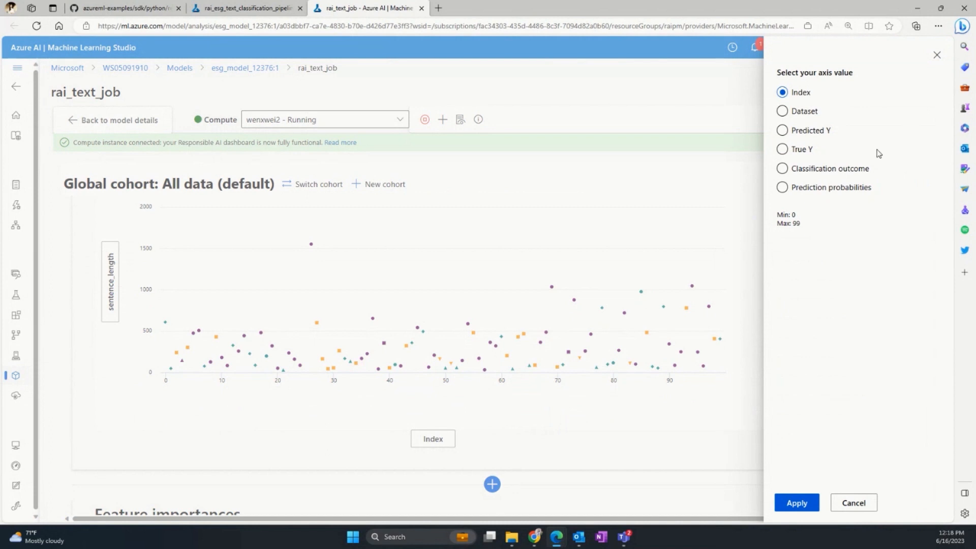
pyautogui.click(859, 169)
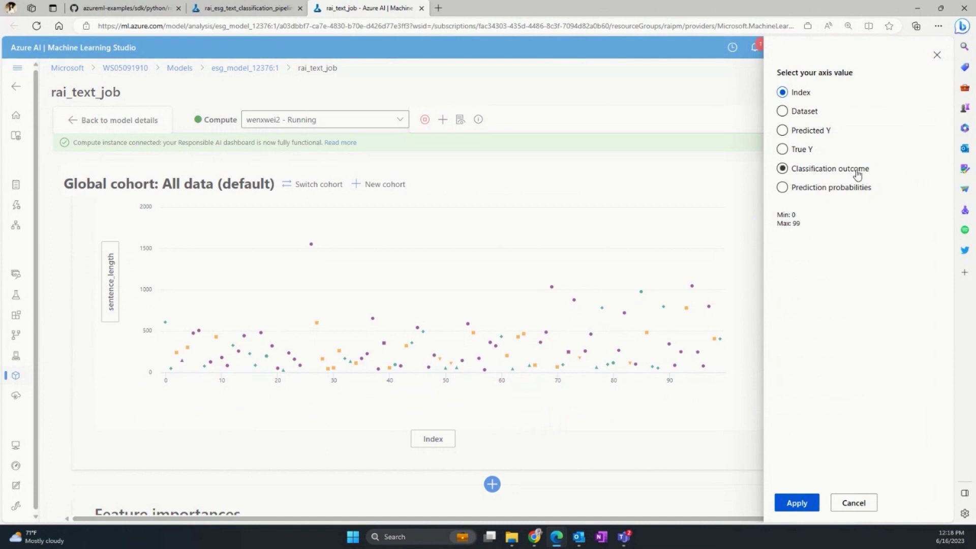
pyautogui.click(797, 502)
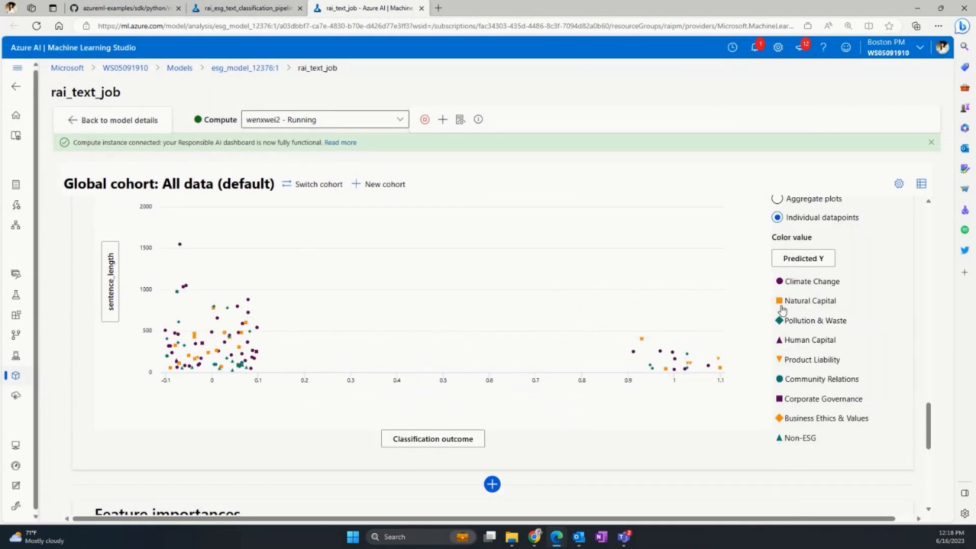
pyautogui.click(790, 263)
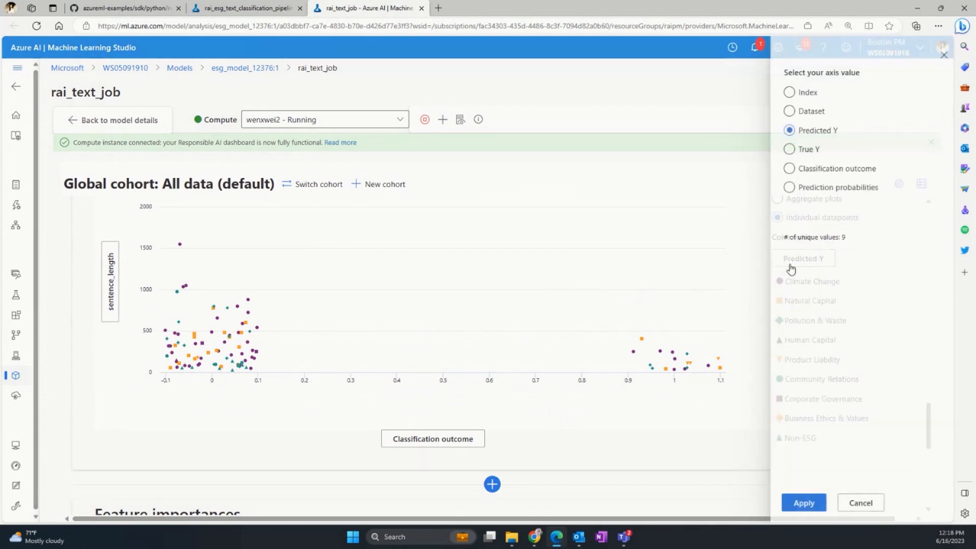
pyautogui.click(802, 169)
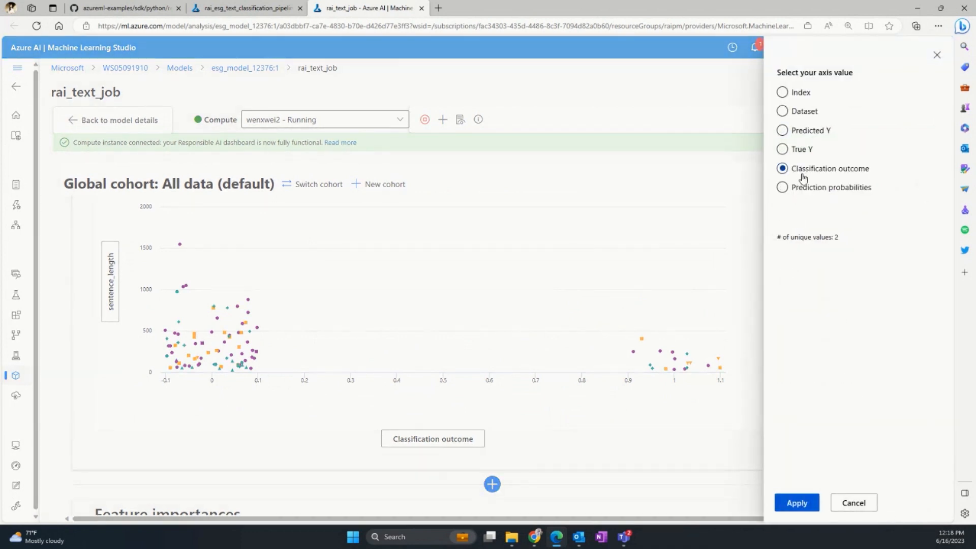
pyautogui.click(796, 503)
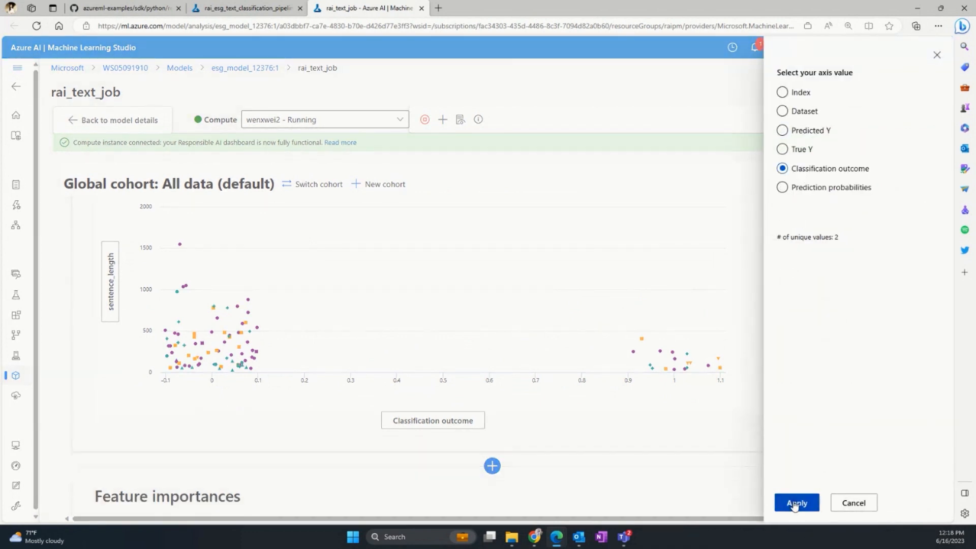
pyautogui.click(937, 55)
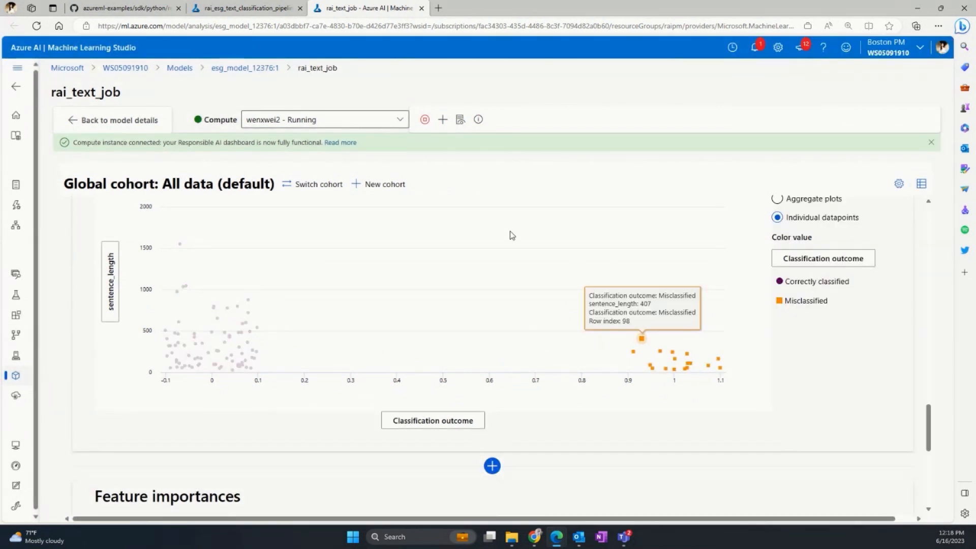
pyautogui.moveTo(674, 358)
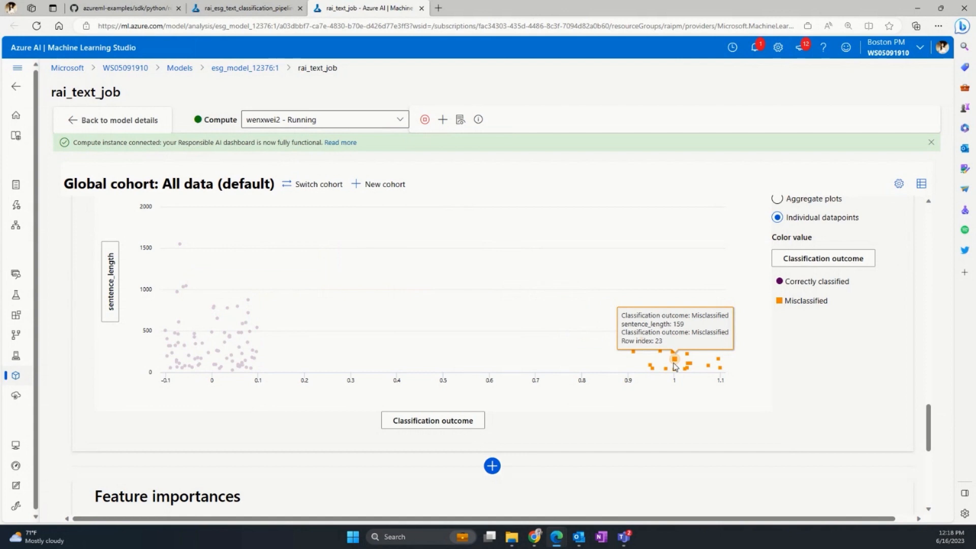
pyautogui.scroll(-1, 674, 366)
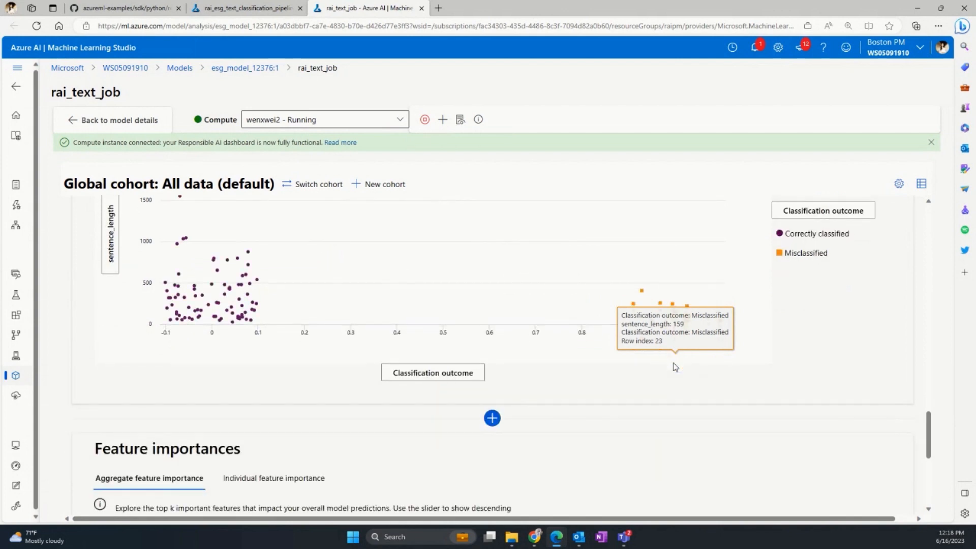
pyautogui.scroll(-3, 675, 367)
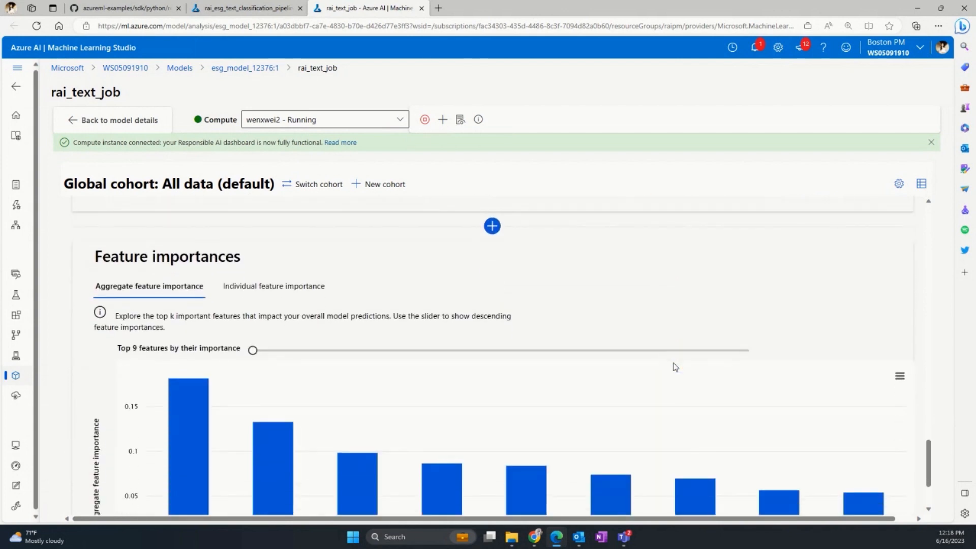
pyautogui.scroll(-2, 649, 302)
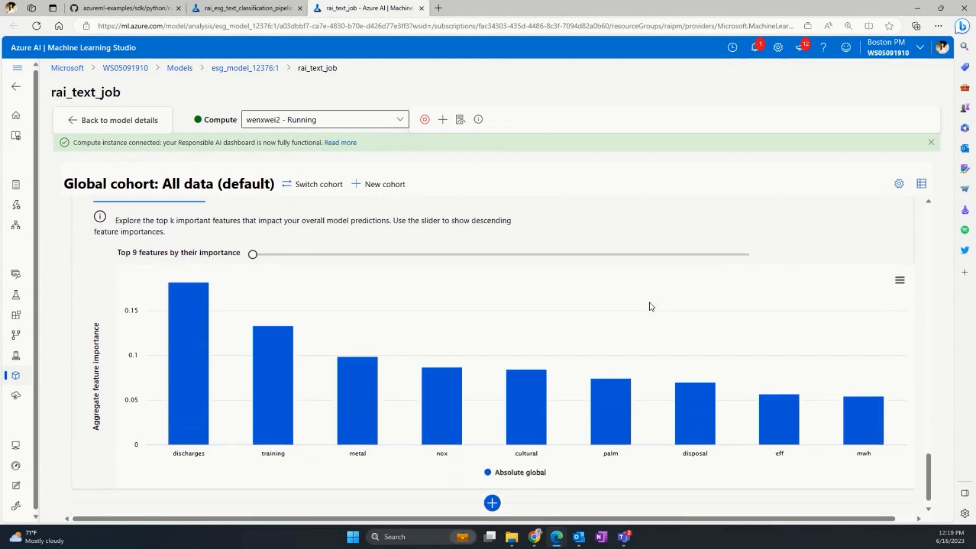
pyautogui.scroll(1, 649, 302)
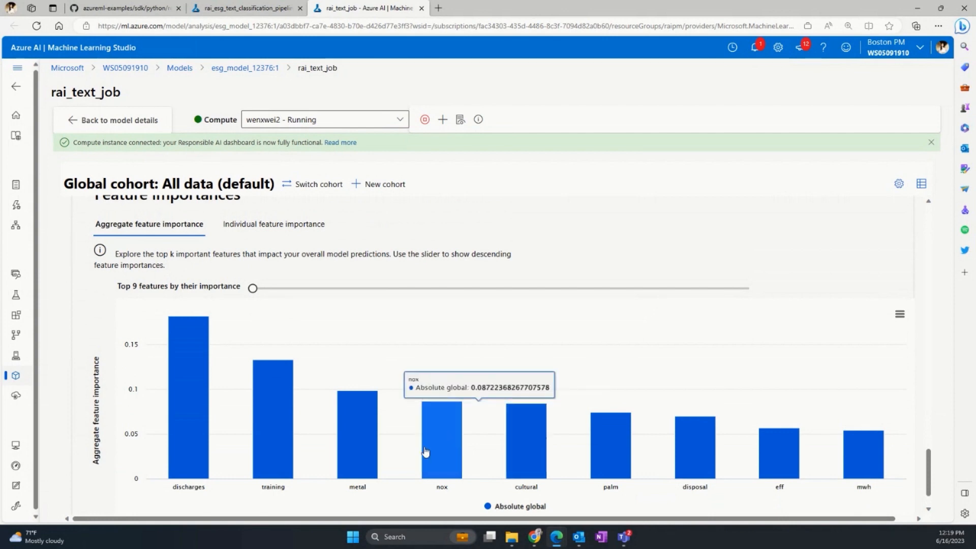
pyautogui.moveTo(358, 404)
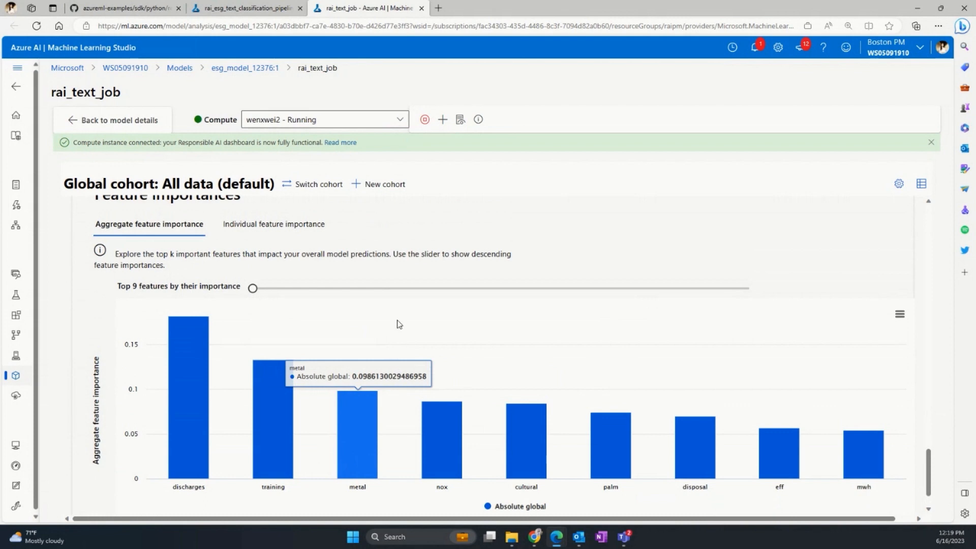
# In Individual feature importance, apply the All data cohort and tick correctly predicted datapoint 0
pyautogui.click(292, 223)
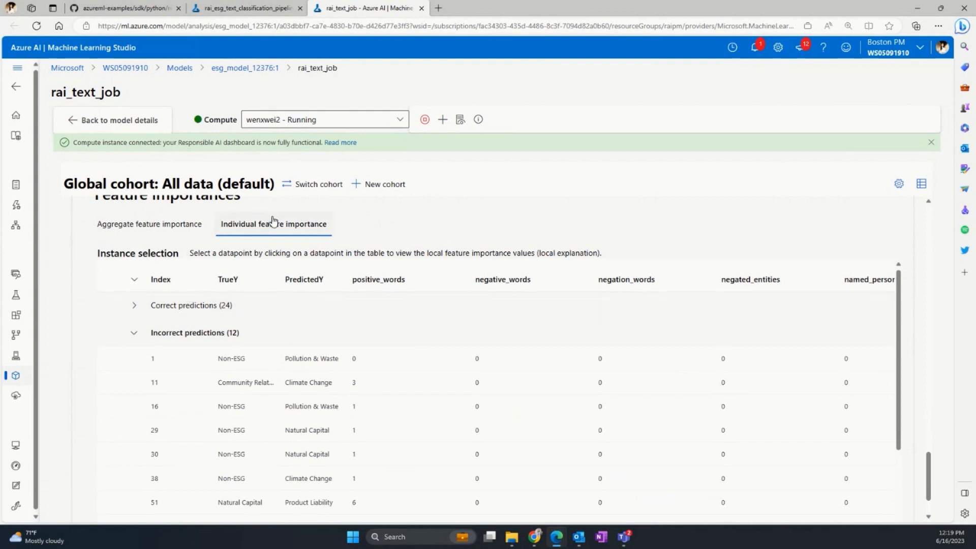
pyautogui.click(328, 190)
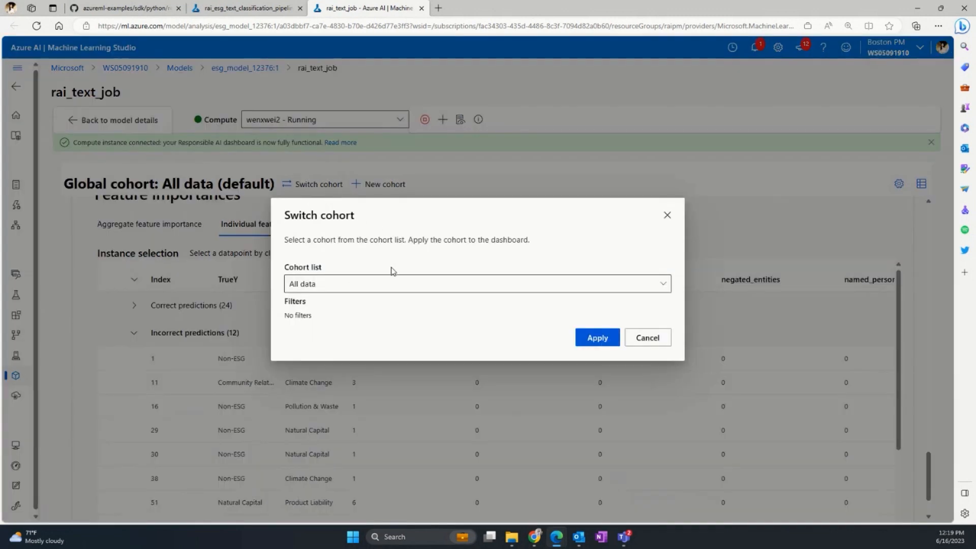
pyautogui.click(596, 338)
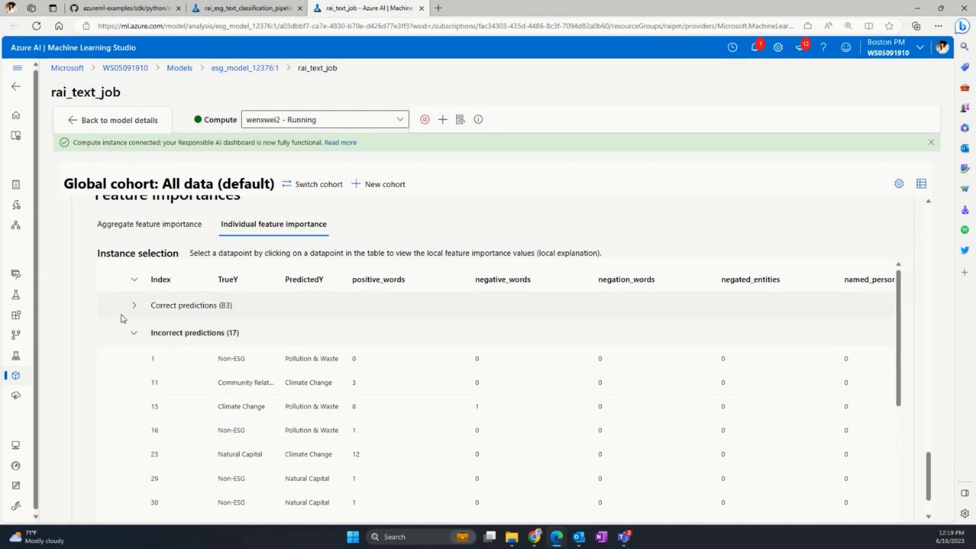
pyautogui.click(134, 305)
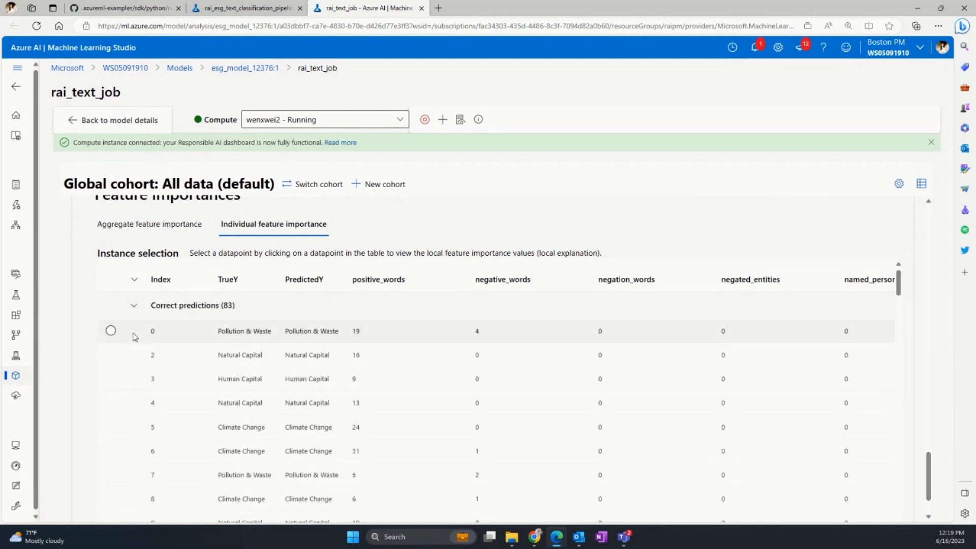
pyautogui.click(111, 331)
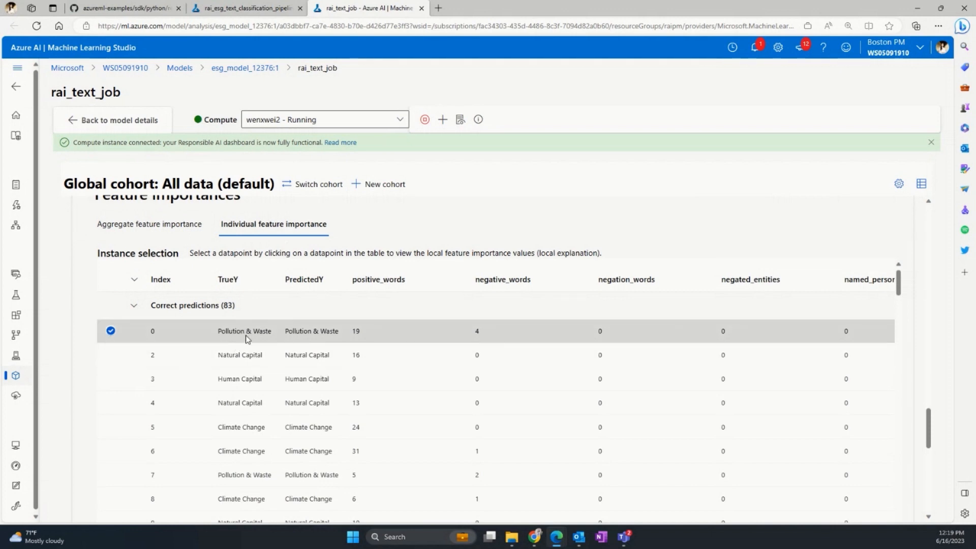
pyautogui.scroll(-3, 251, 359)
pyautogui.scroll(-2, 127, 447)
pyautogui.scroll(-3, 127, 447)
pyautogui.scroll(-1, 86, 445)
pyautogui.scroll(-3, 86, 444)
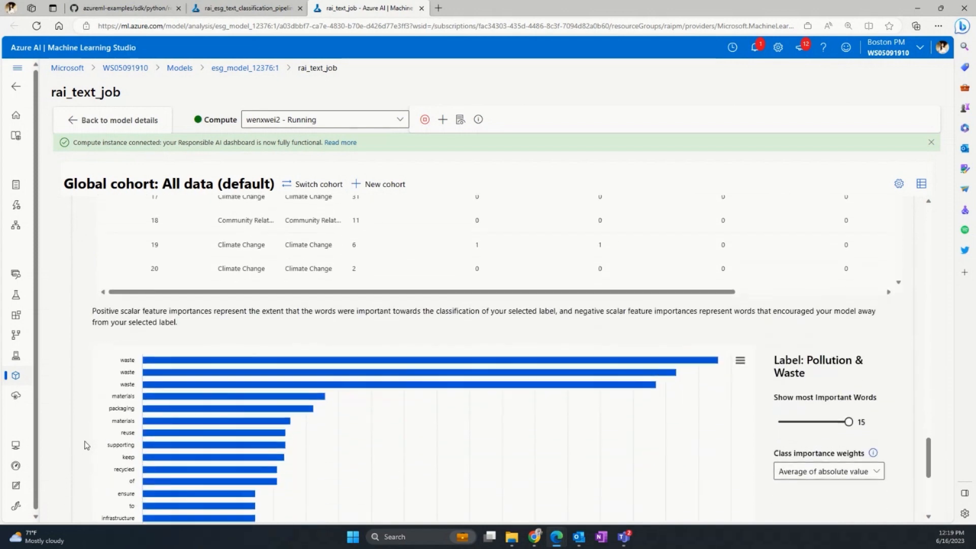
pyautogui.scroll(-2, 86, 444)
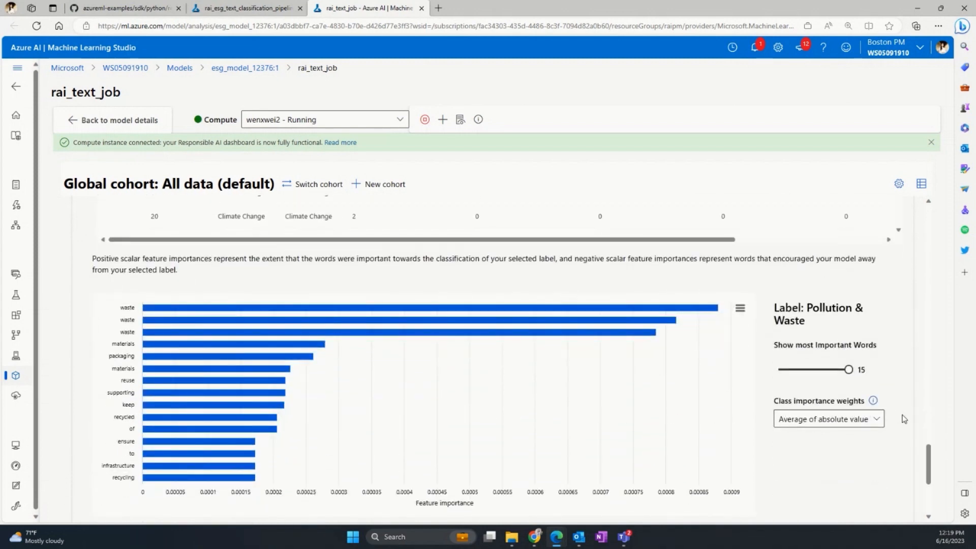
# Weight datapoint 0's word importances by the Pollution & Waste class
pyautogui.click(875, 422)
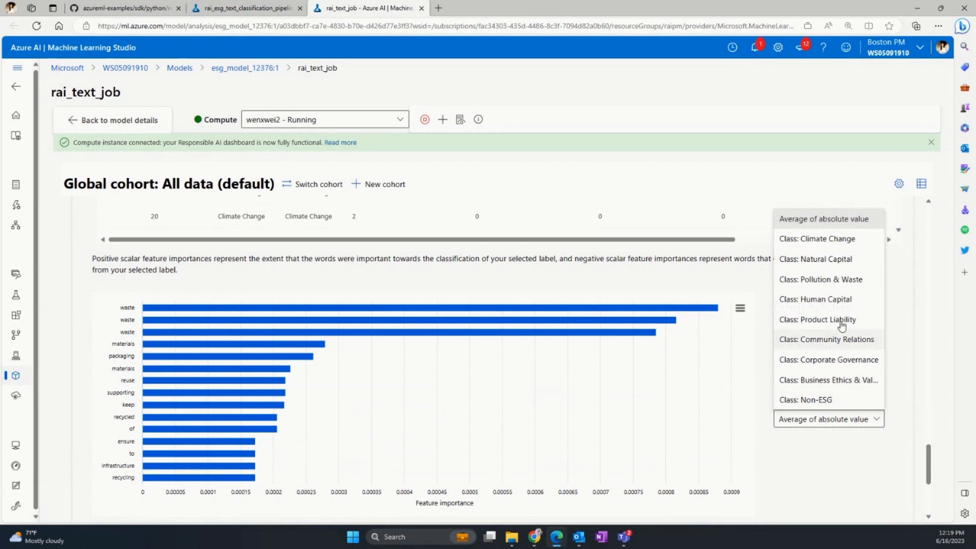
pyautogui.click(822, 279)
pyautogui.scroll(-3, 534, 381)
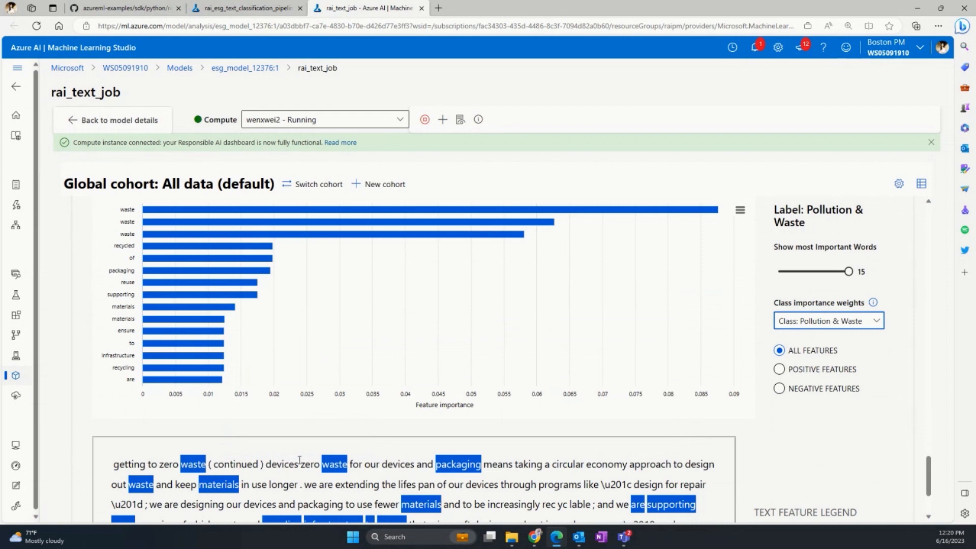
pyautogui.moveTo(198, 294)
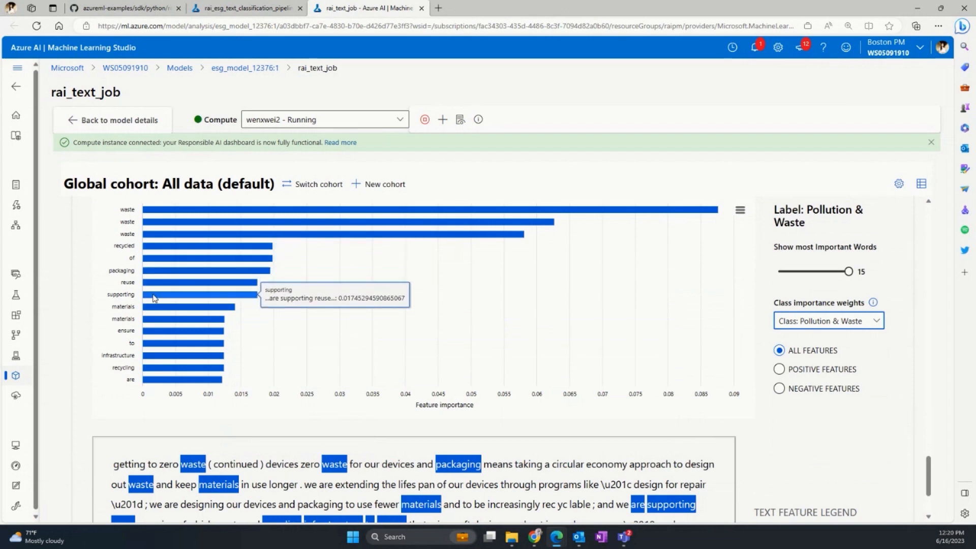
pyautogui.scroll(-3, 297, 438)
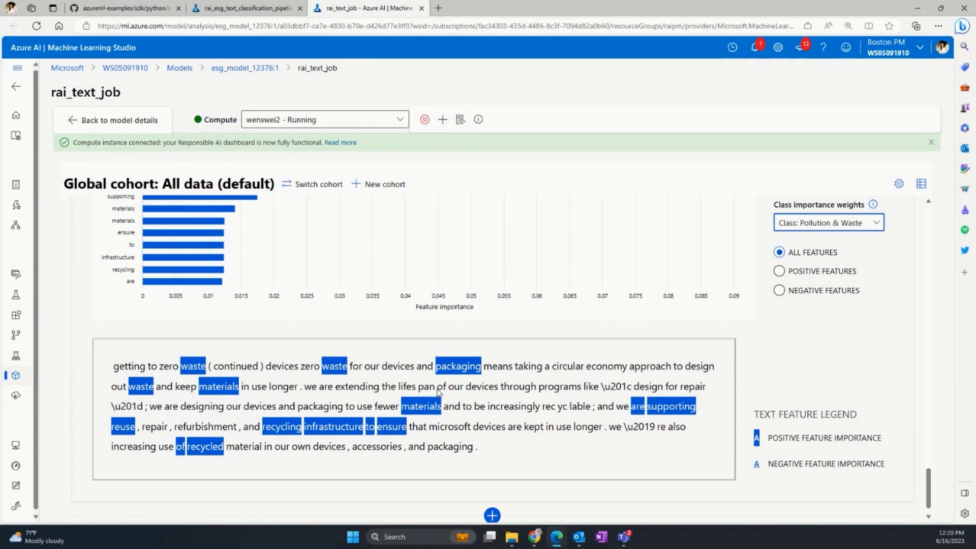
pyautogui.scroll(4, 438, 392)
pyautogui.scroll(5, 438, 392)
pyautogui.scroll(5, 438, 393)
pyautogui.scroll(2, 420, 380)
pyautogui.scroll(-1, 250, 213)
# Switch the dashboard to the saved error cohort and tick misclassified datapoint 29
pyautogui.click(313, 184)
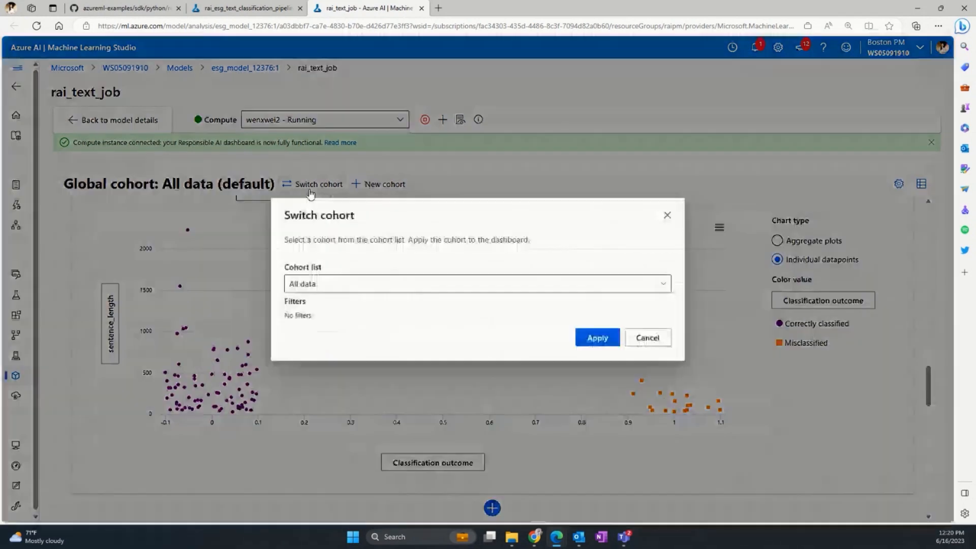
pyautogui.click(419, 283)
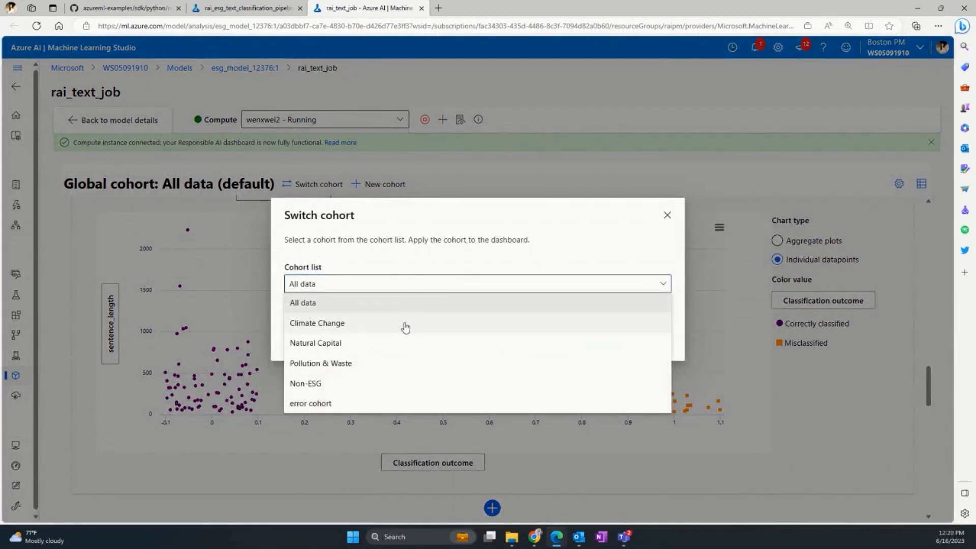
pyautogui.click(396, 402)
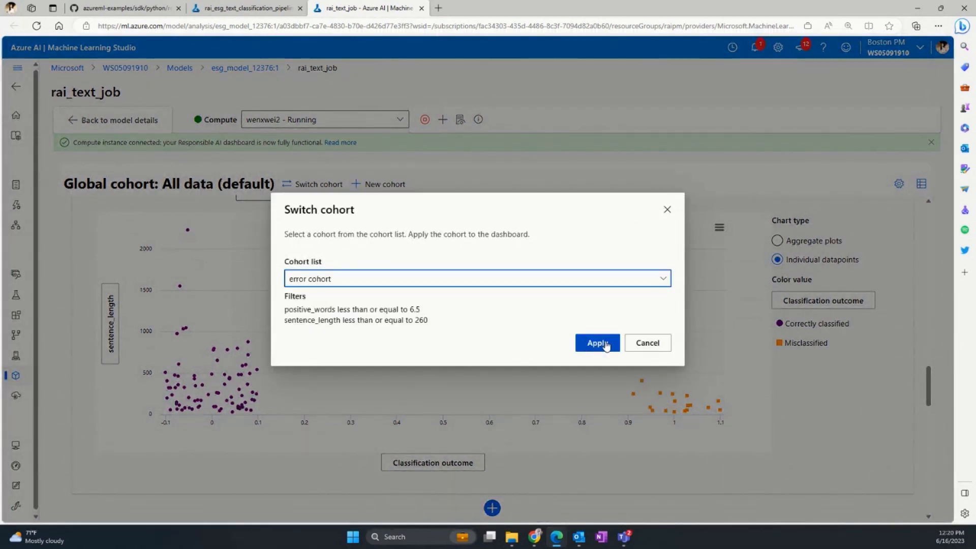
pyautogui.click(597, 342)
pyautogui.click(598, 342)
pyautogui.scroll(-5, 534, 343)
pyautogui.scroll(-2, 229, 397)
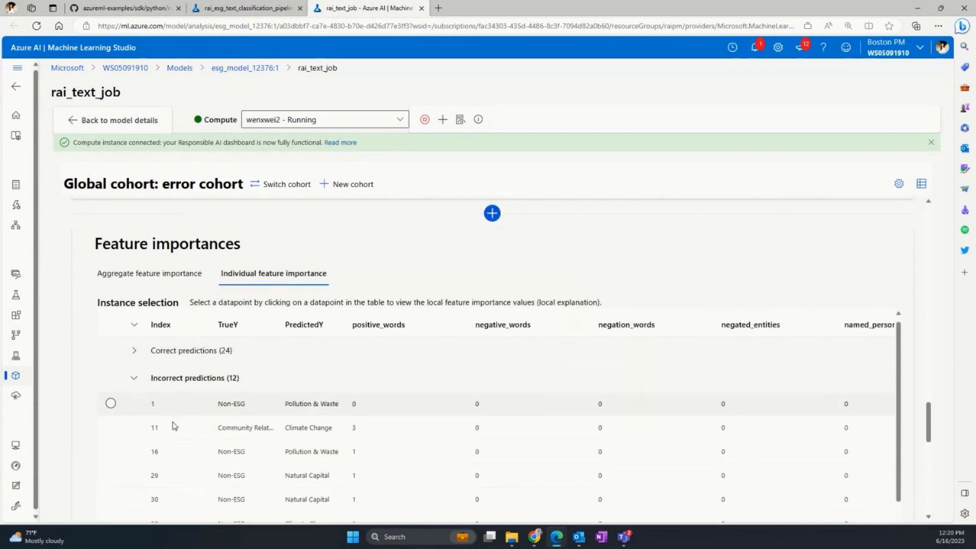
pyautogui.scroll(-3, 174, 424)
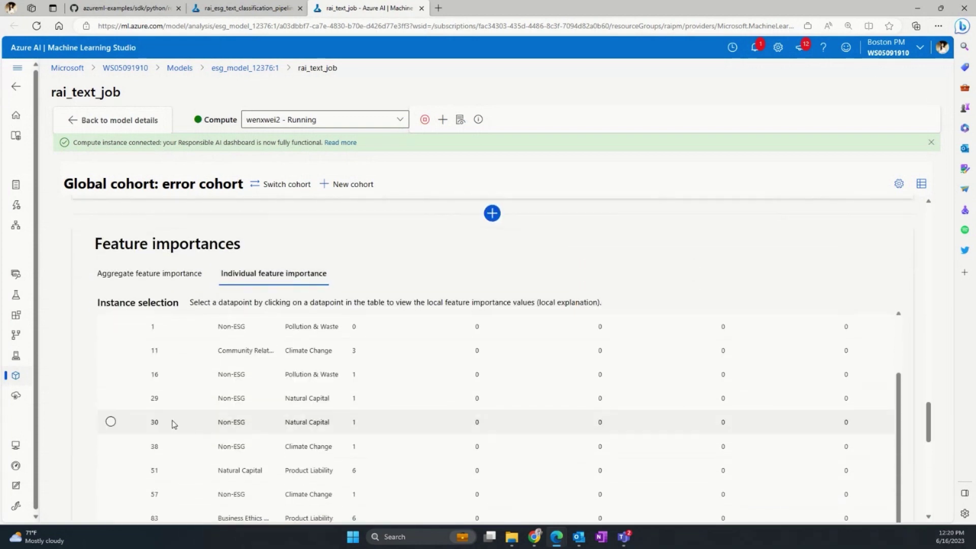
pyautogui.click(111, 399)
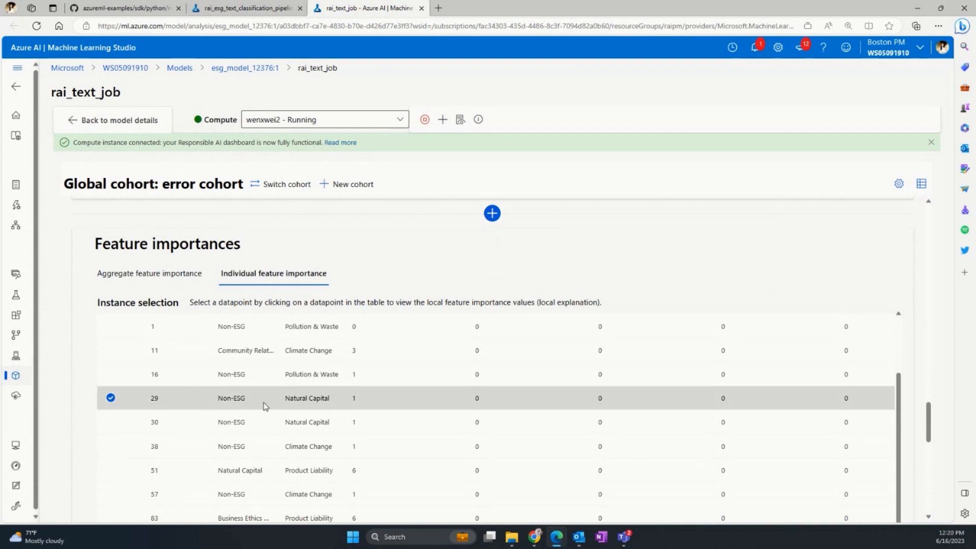
pyautogui.scroll(-1, 394, 472)
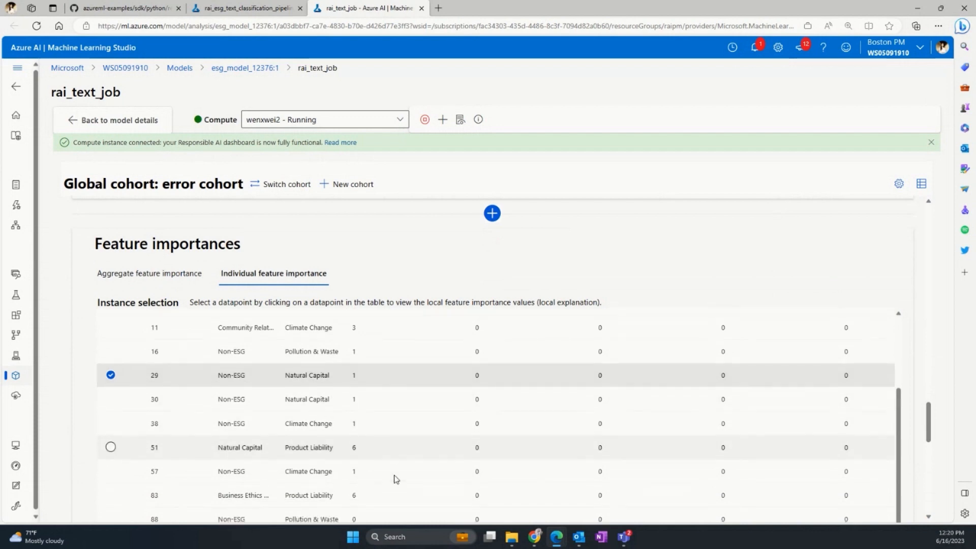
pyautogui.scroll(-4, 641, 268)
pyautogui.scroll(-3, 640, 268)
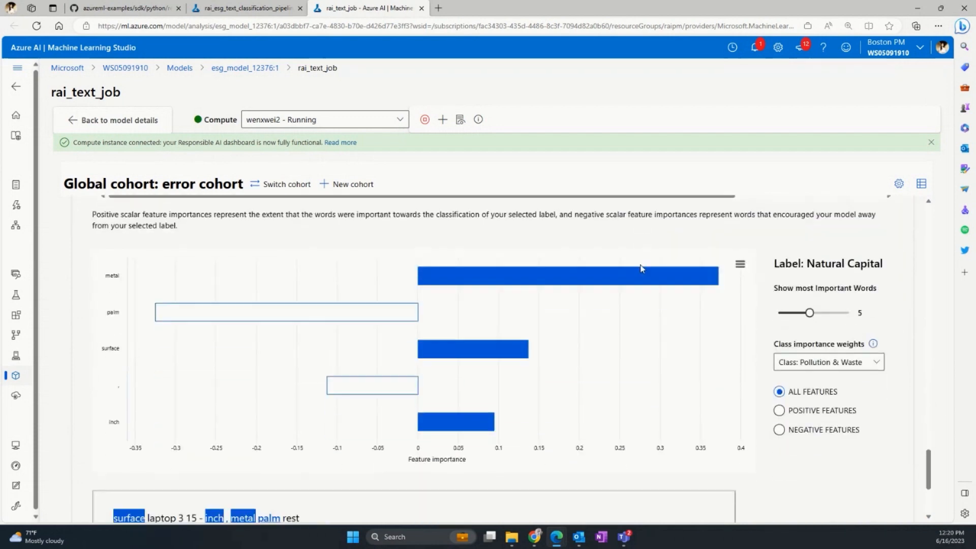
# Weight datapoint 29's word importances by the Natural Capital class
pyautogui.click(829, 358)
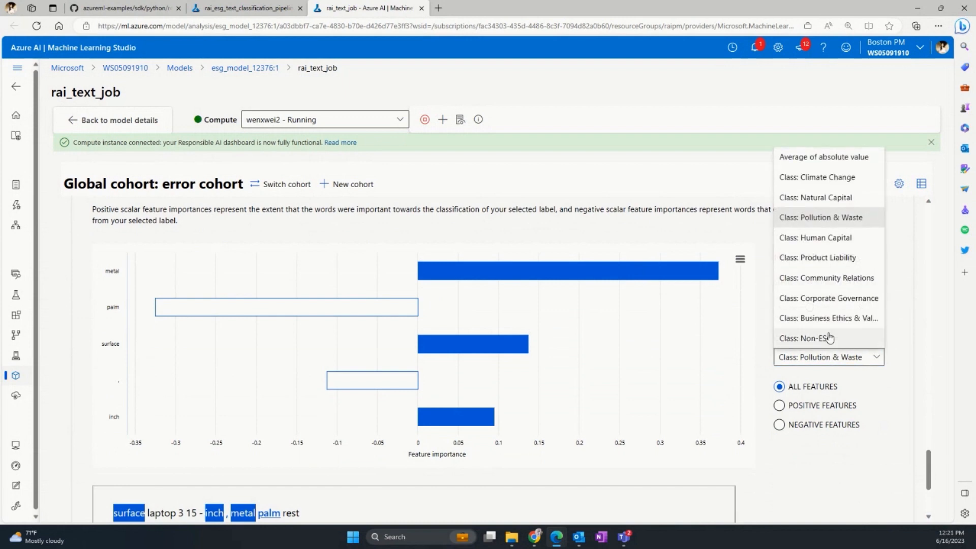
pyautogui.click(814, 197)
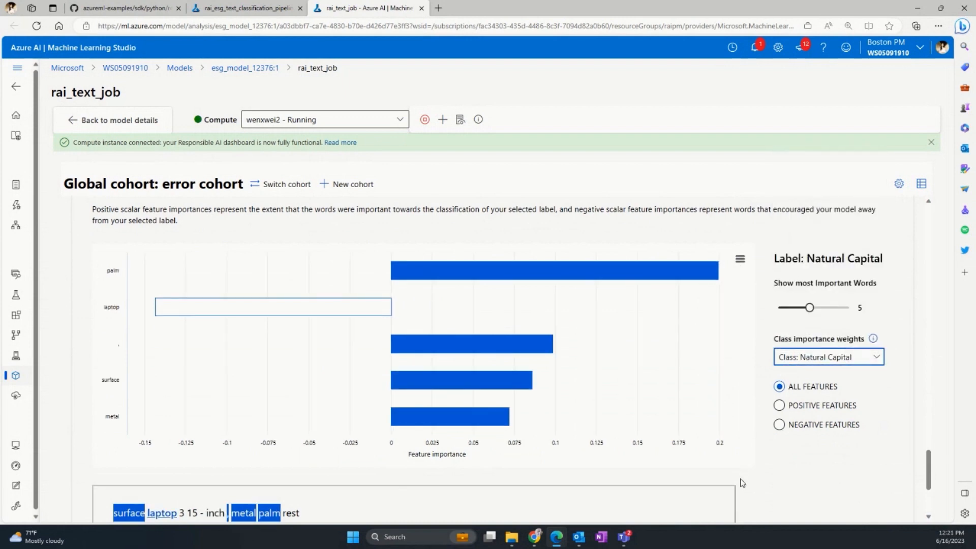
pyautogui.scroll(-1, 674, 488)
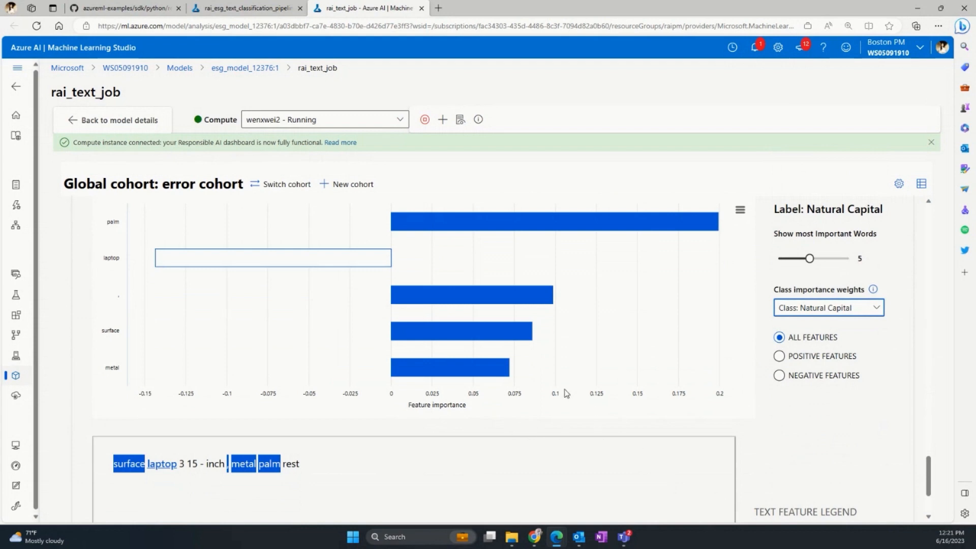
pyautogui.moveTo(450, 416)
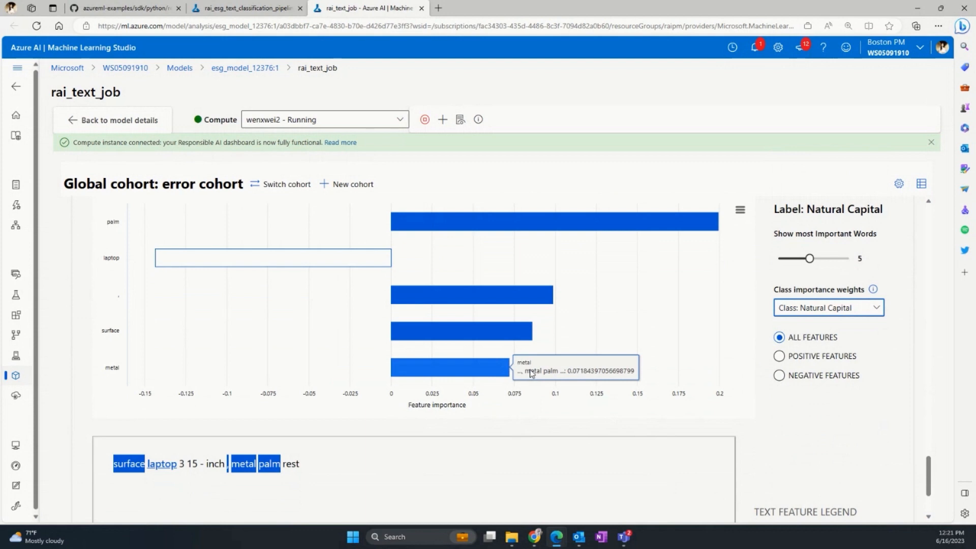
pyautogui.scroll(-1, 531, 374)
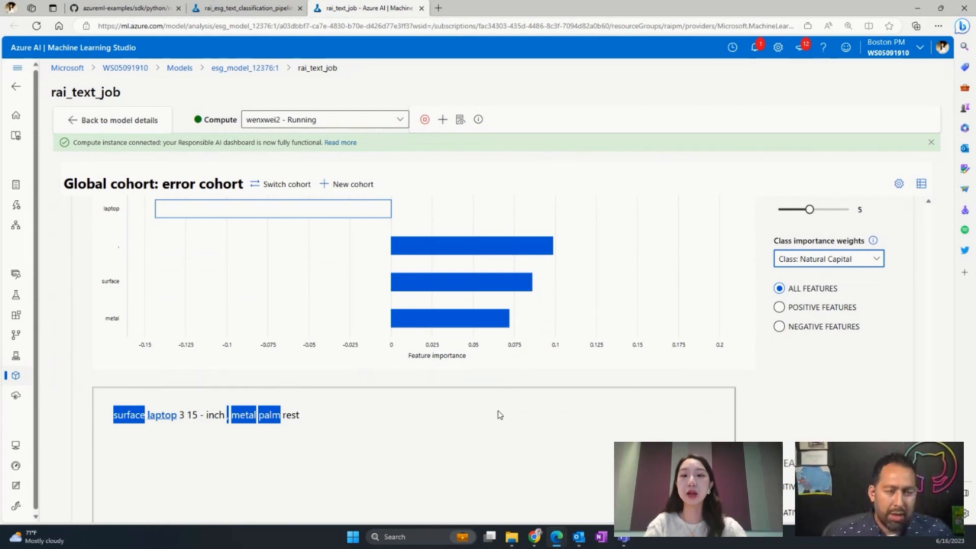
pyautogui.scroll(5, 500, 415)
pyautogui.scroll(5, 499, 414)
pyautogui.scroll(5, 490, 424)
pyautogui.scroll(5, 489, 424)
pyautogui.scroll(3, 489, 424)
pyautogui.scroll(5, 482, 420)
pyautogui.scroll(5, 482, 420)
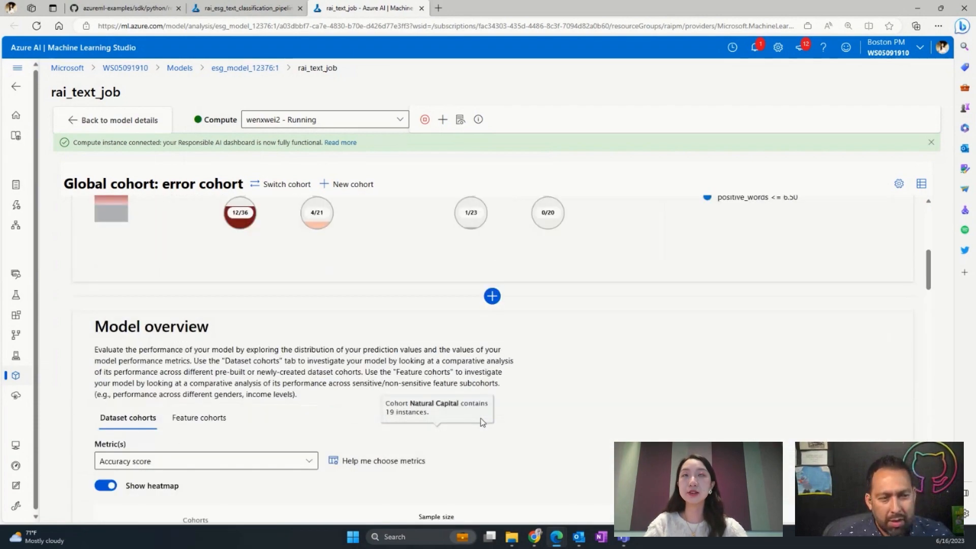
pyautogui.scroll(5, 482, 419)
pyautogui.scroll(3, 482, 420)
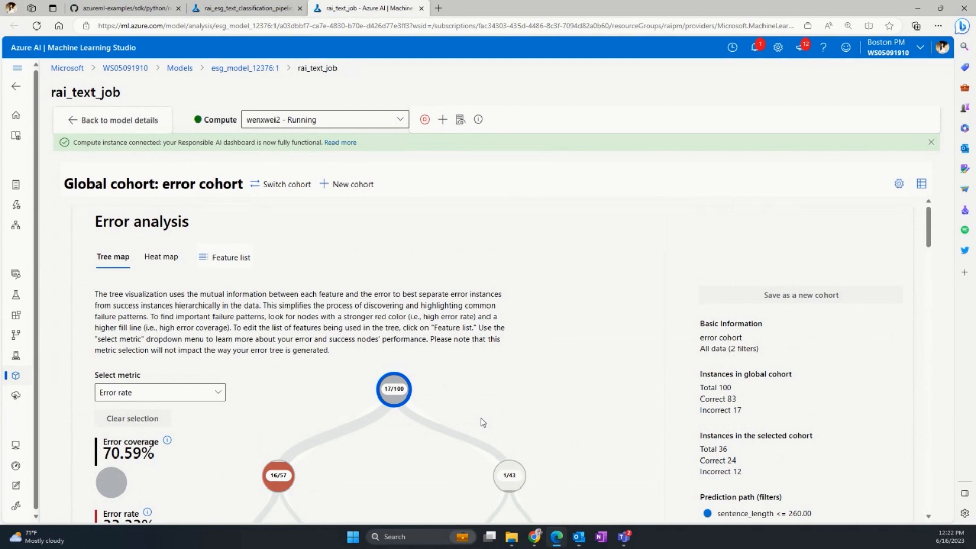
pyautogui.scroll(-5, 481, 418)
pyautogui.scroll(-4, 481, 418)
pyautogui.scroll(-3, 481, 418)
pyautogui.scroll(-3, 481, 418)
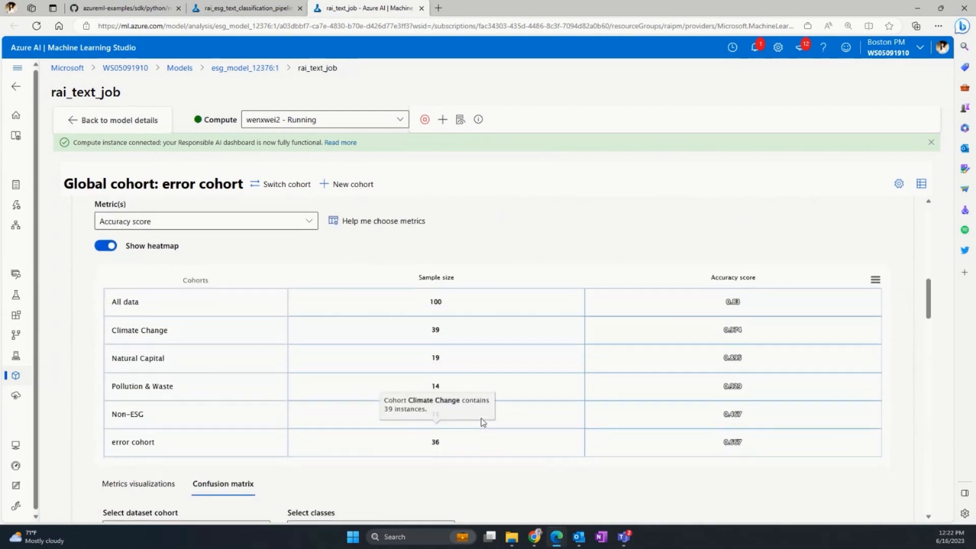
pyautogui.scroll(-1, 481, 418)
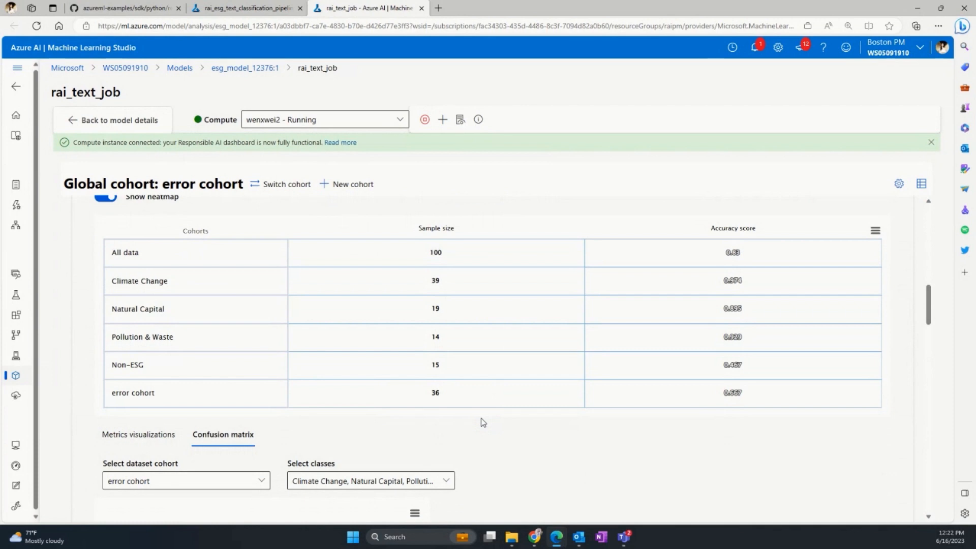
pyautogui.scroll(-5, 482, 418)
pyautogui.scroll(-3, 482, 417)
pyautogui.scroll(-4, 481, 418)
pyautogui.scroll(-3, 481, 418)
pyautogui.scroll(-3, 481, 418)
pyautogui.scroll(-4, 482, 418)
pyautogui.scroll(-3, 480, 418)
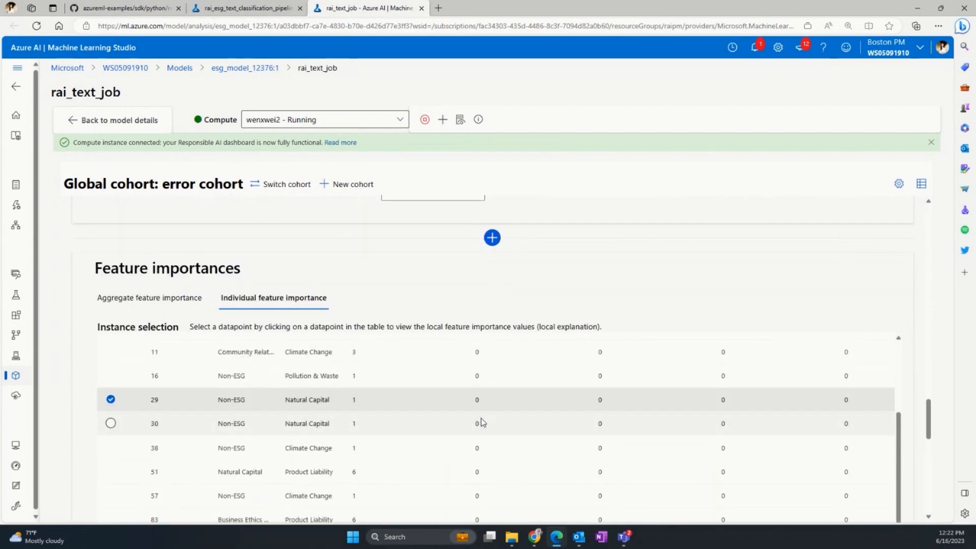
pyautogui.scroll(-1, 481, 419)
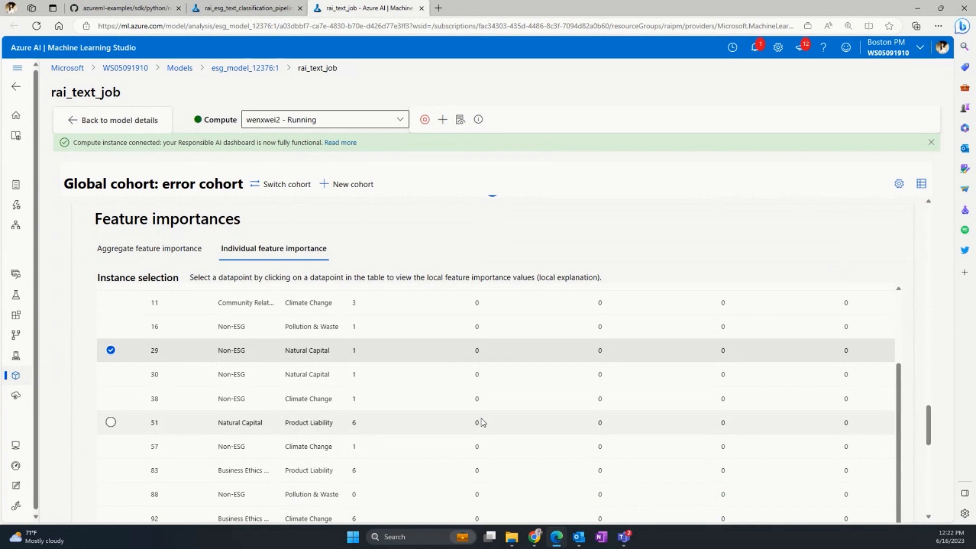
pyautogui.scroll(-1, 481, 418)
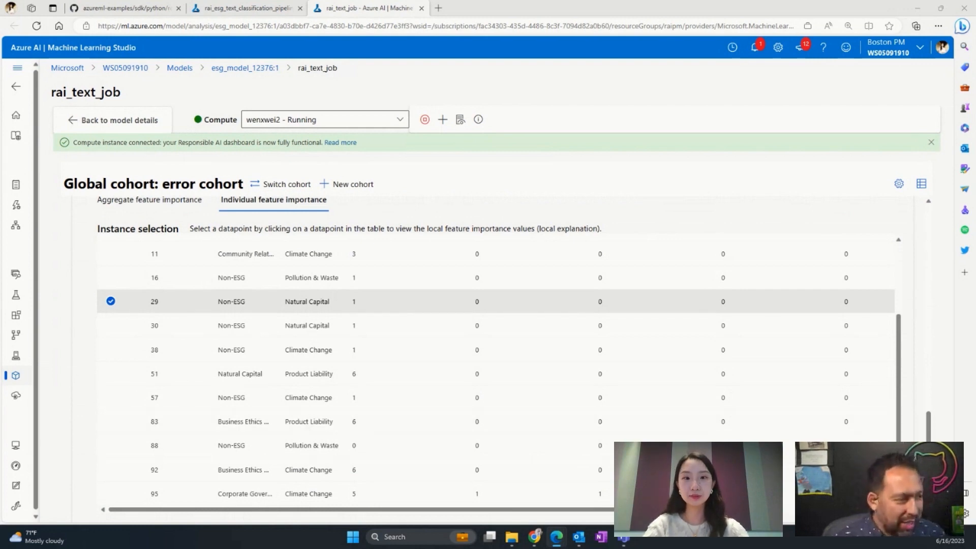
pyautogui.scroll(5, 307, 327)
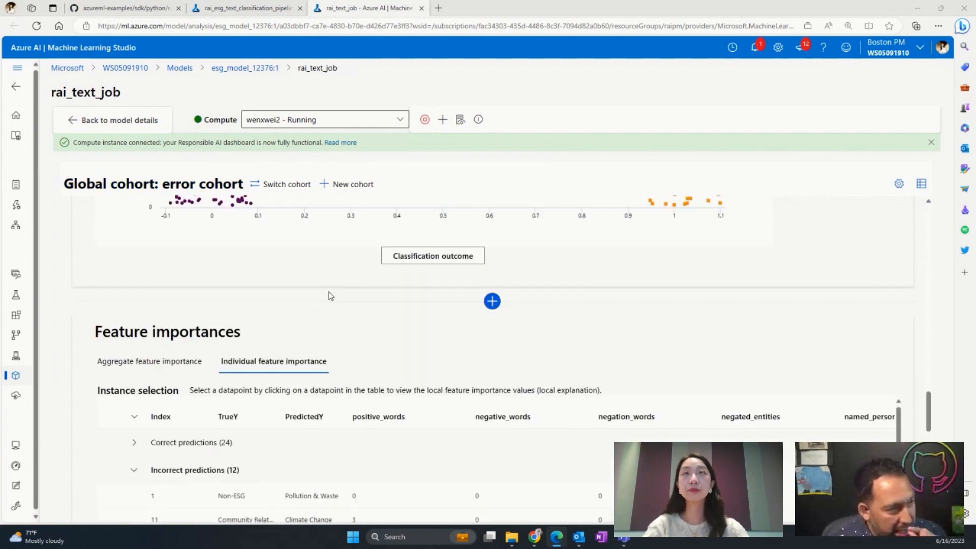
pyautogui.scroll(5, 329, 291)
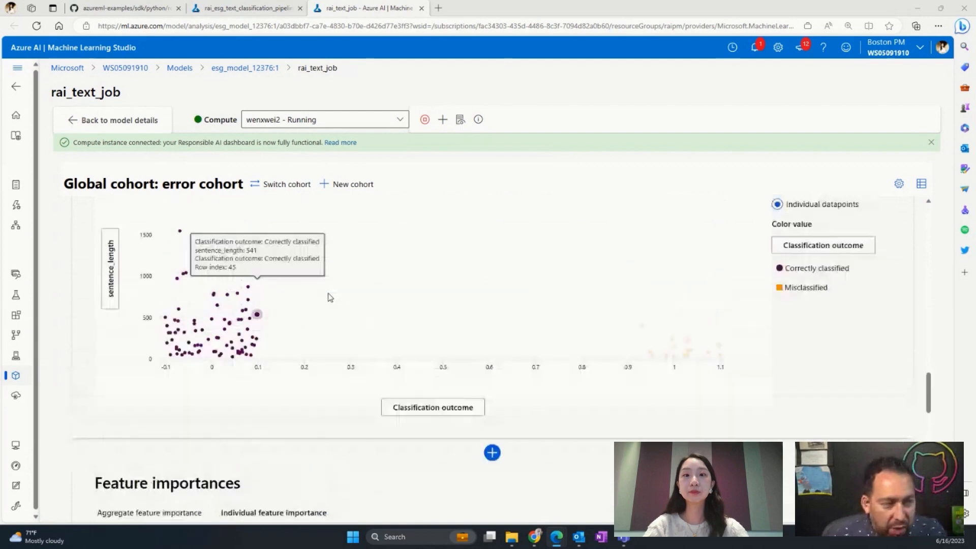
pyautogui.scroll(5, 330, 297)
pyautogui.scroll(1, 330, 297)
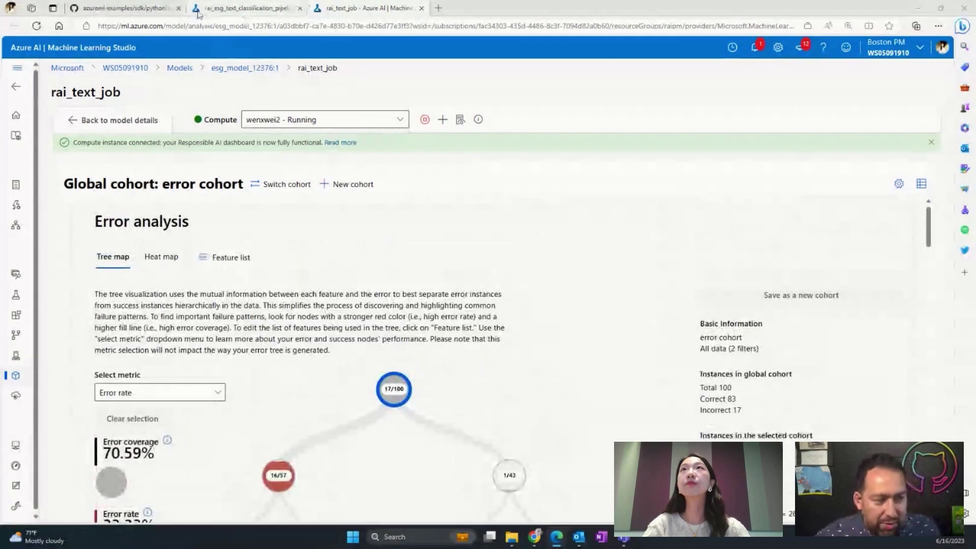
pyautogui.click(133, 9)
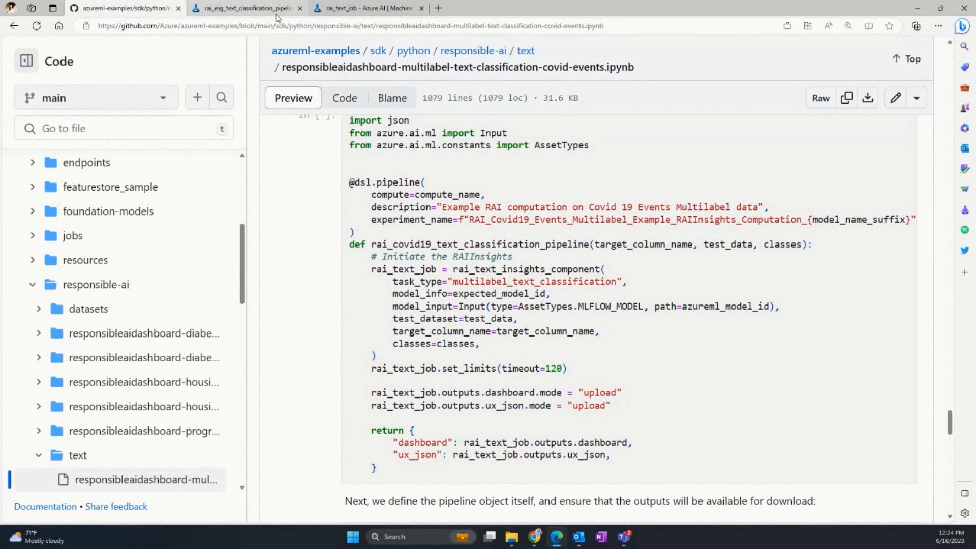
pyautogui.click(244, 8)
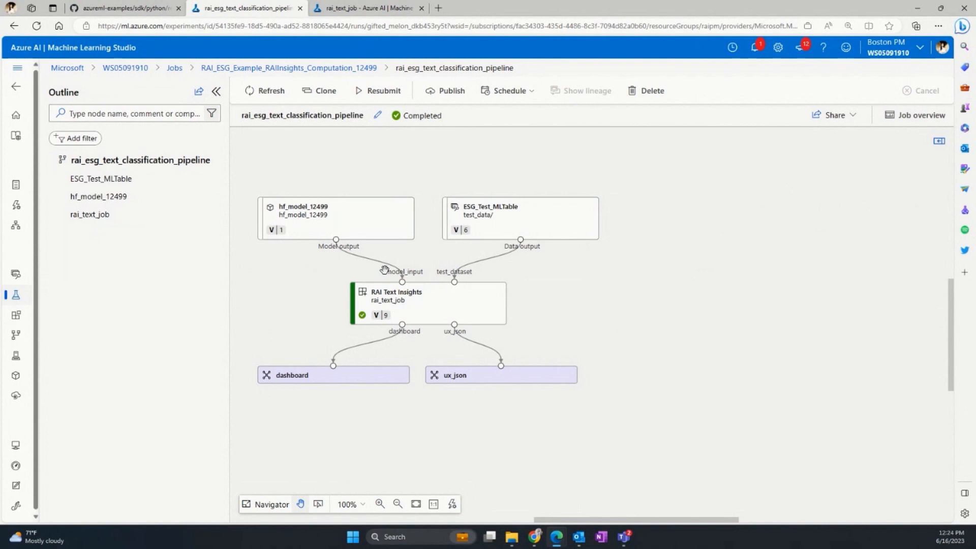
# Highlight the model-to-insights connector, then return to the rai_text_job dashboard
pyautogui.click(385, 265)
pyautogui.click(364, 10)
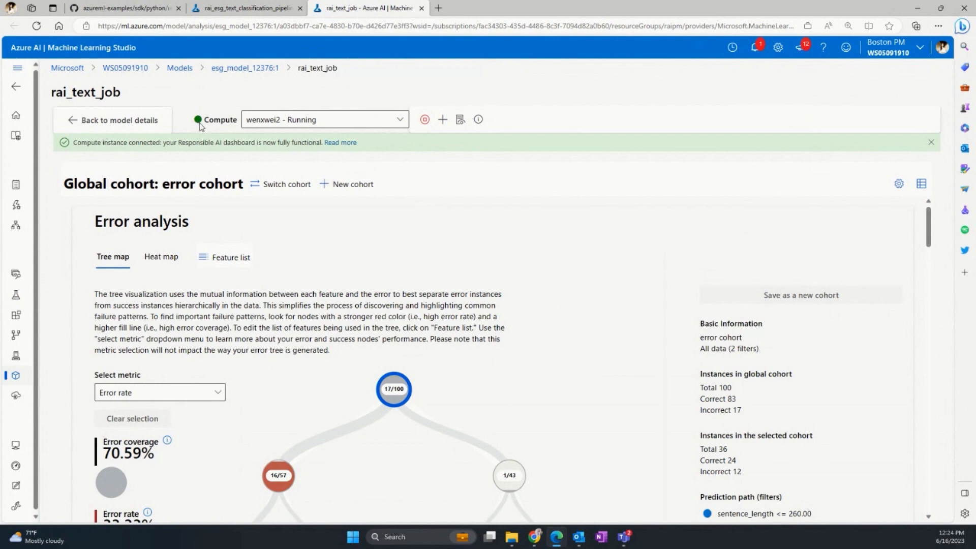
# Navigate to esg_model_12376:1 via the breadcrumb and confirm exiting the dashboard
pyautogui.click(223, 70)
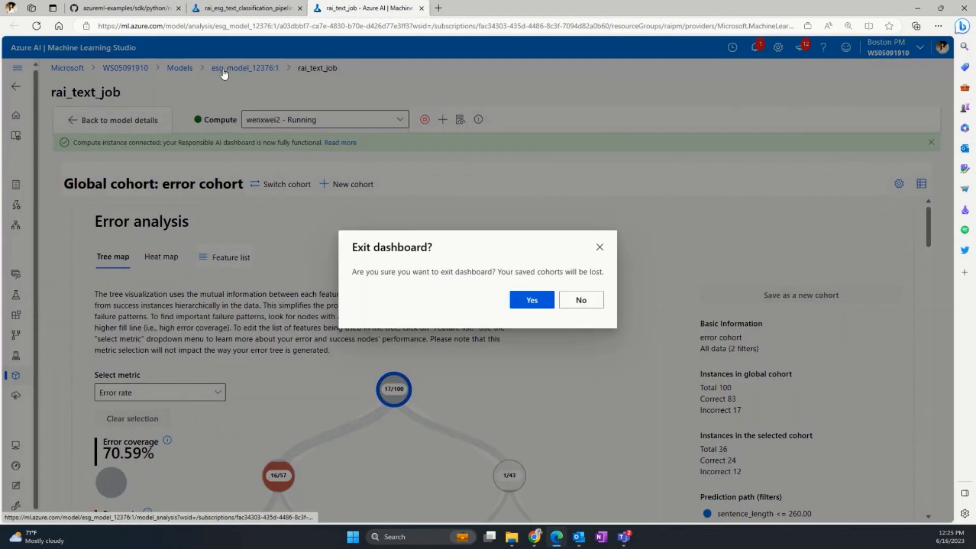
pyautogui.click(532, 300)
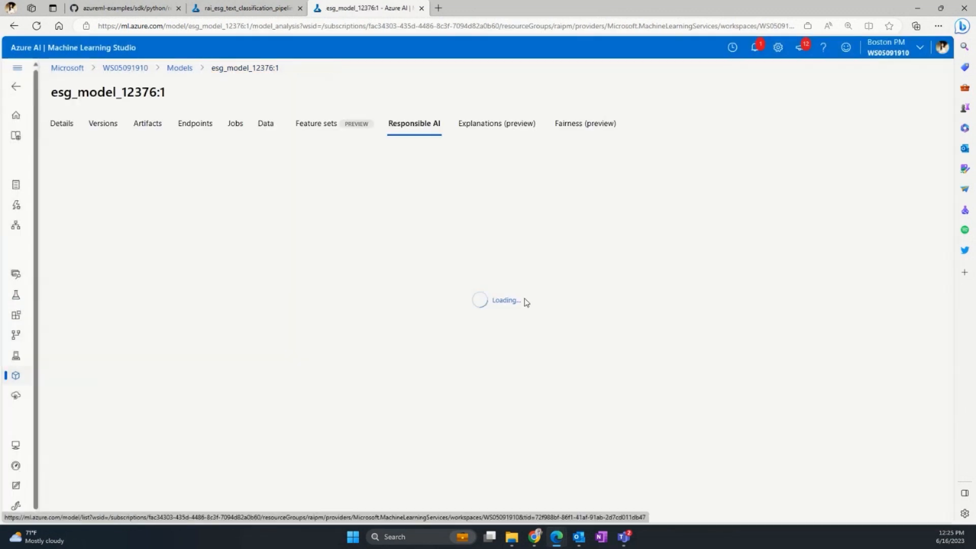